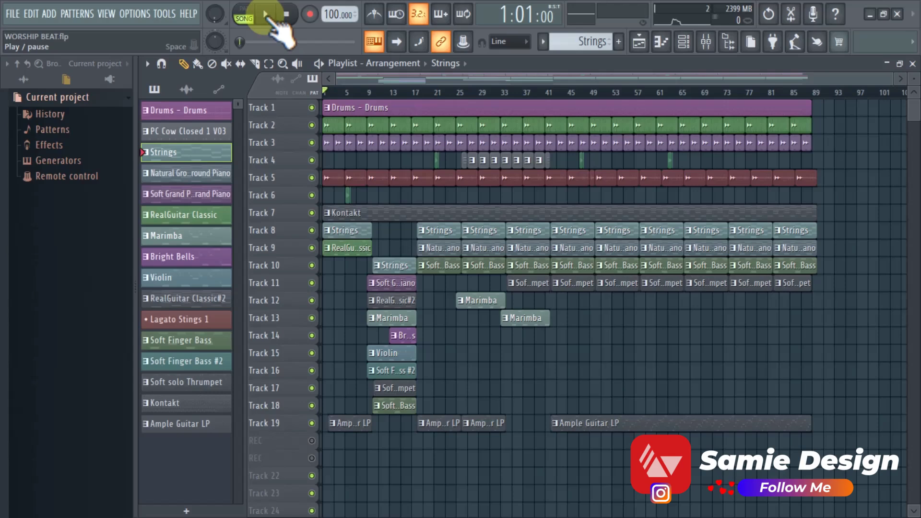
# Play the song from the start and check the mixer levels before returning to the playlist
pyautogui.click(267, 18)
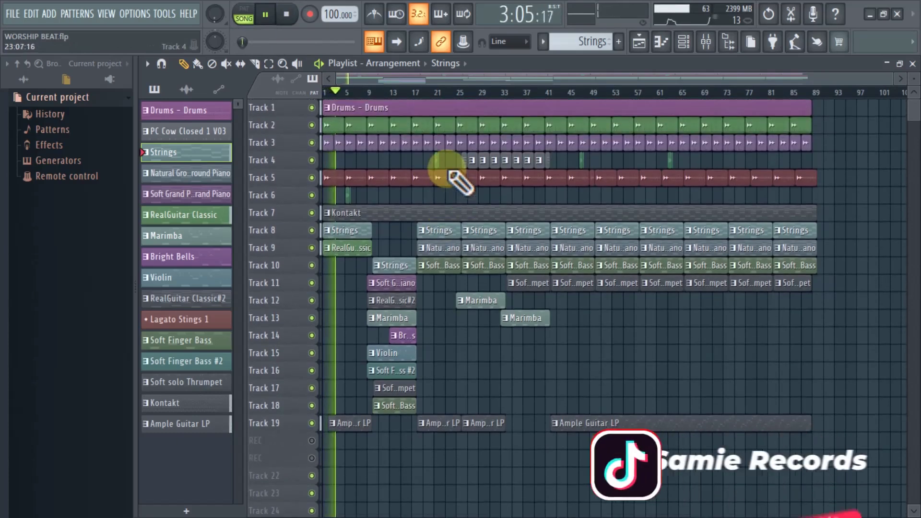
pyautogui.click(705, 42)
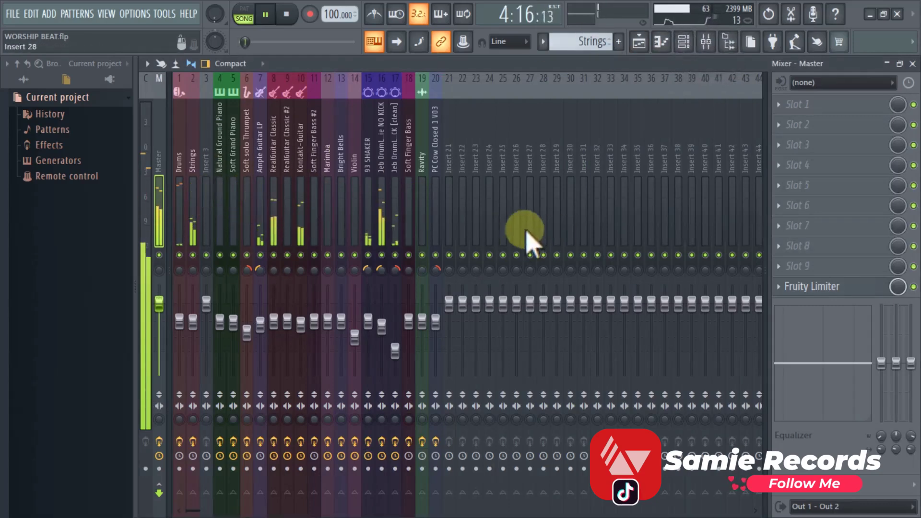
pyautogui.click(706, 43)
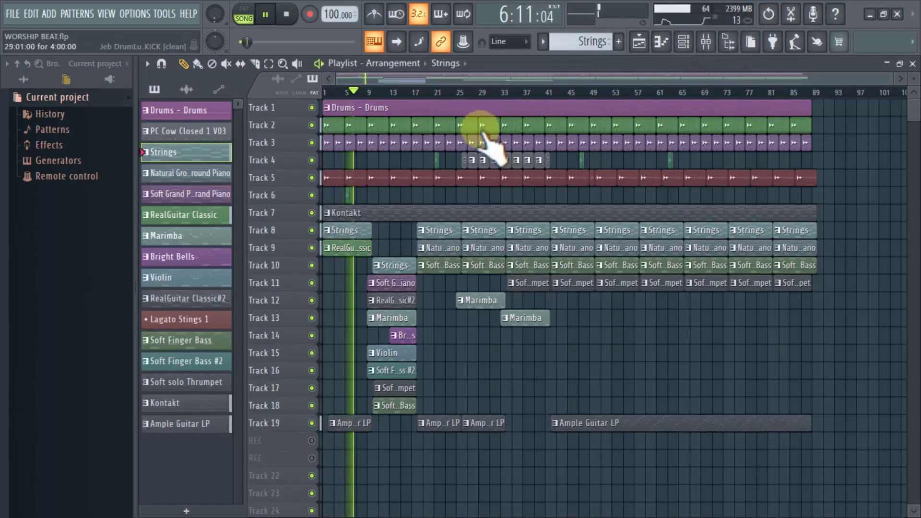
# Examine the playlist arrangement across Tracks 1 to 19 during playback, including close-up views of the clips
pyautogui.scroll(-3, 486, 136)
pyautogui.scroll(2, 494, 148)
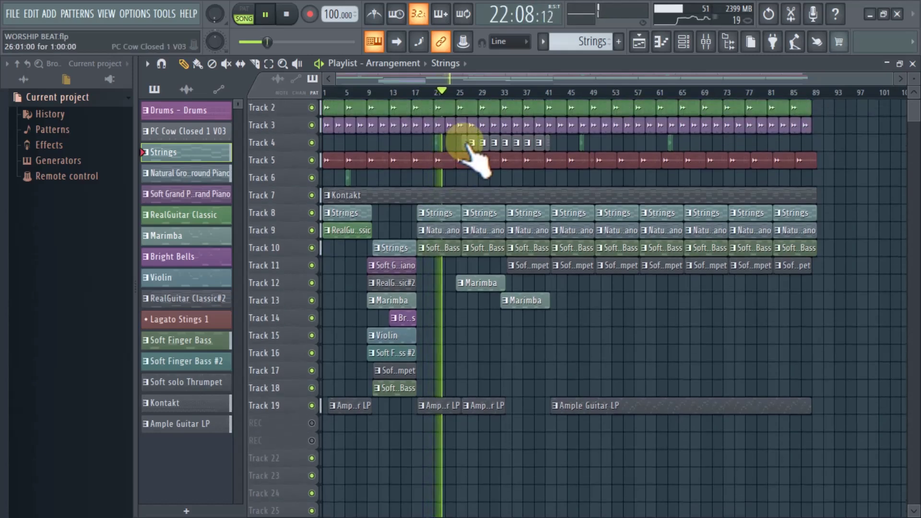
pyautogui.scroll(6, 465, 151)
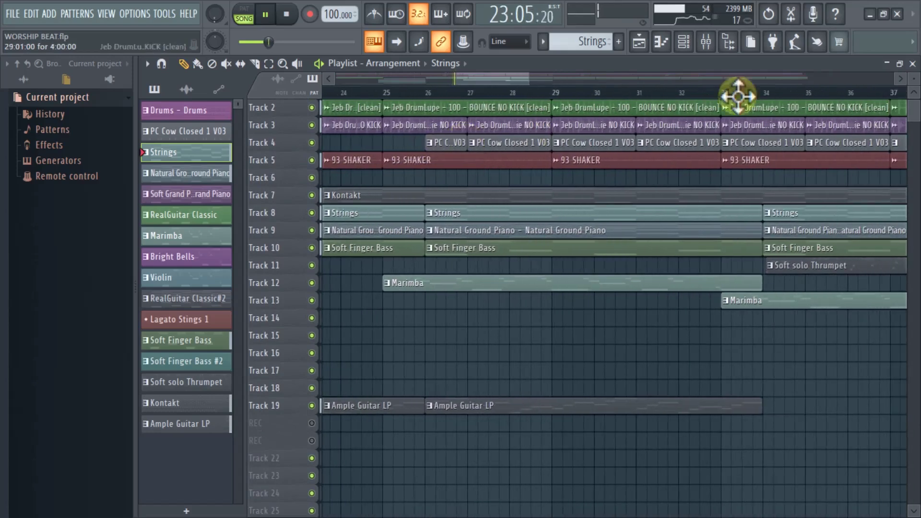
pyautogui.scroll(6, 913, 79)
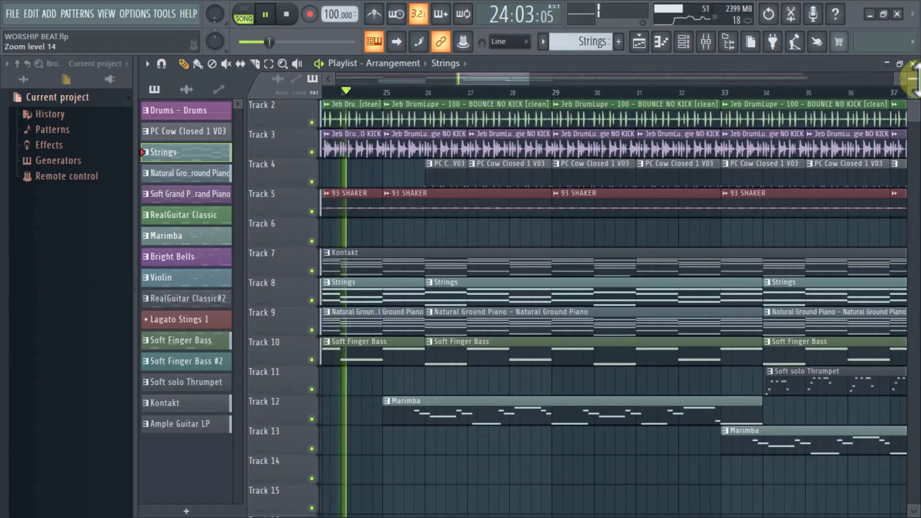
pyautogui.scroll(-6, 561, 177)
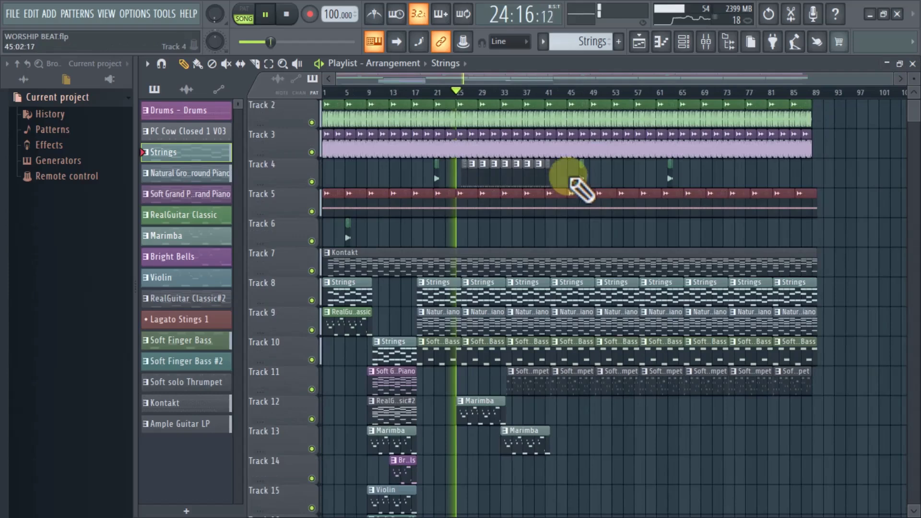
pyautogui.scroll(-5, 573, 178)
pyautogui.scroll(6, 575, 178)
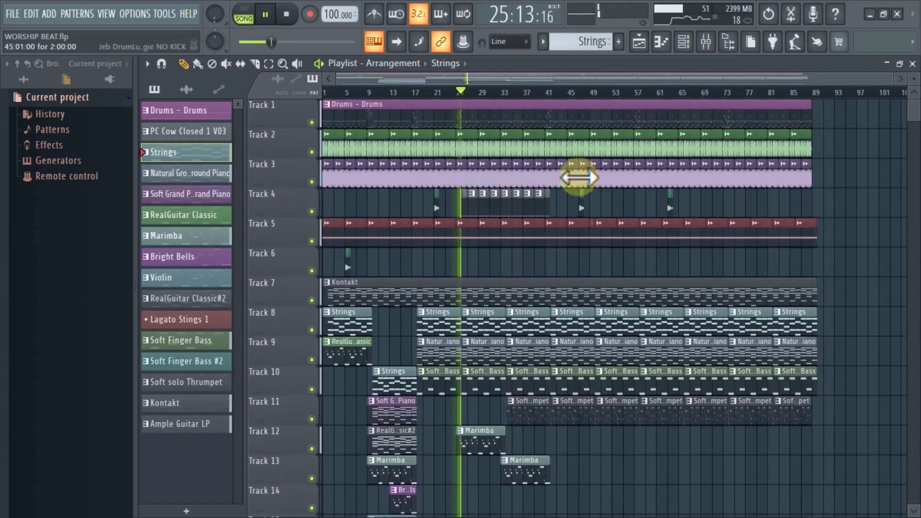
pyautogui.scroll(-3, 902, 77)
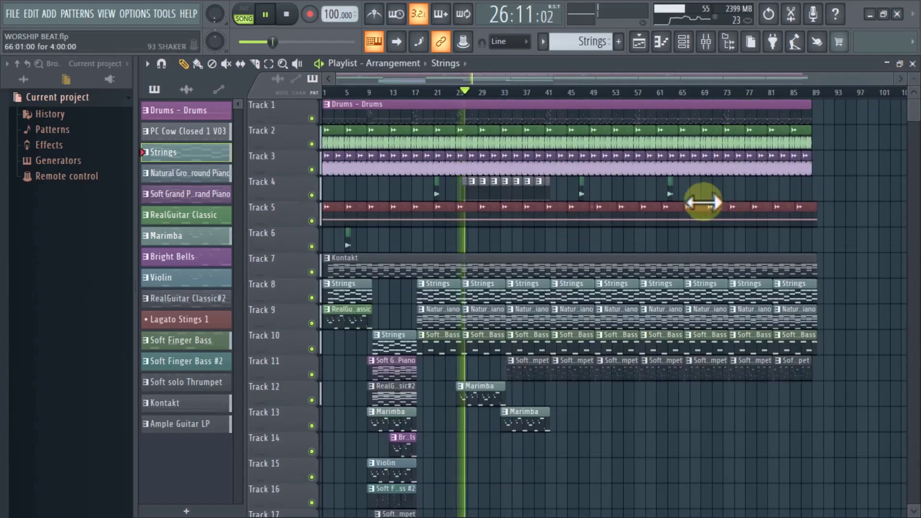
pyautogui.scroll(-3, 701, 201)
pyautogui.scroll(-2, 913, 79)
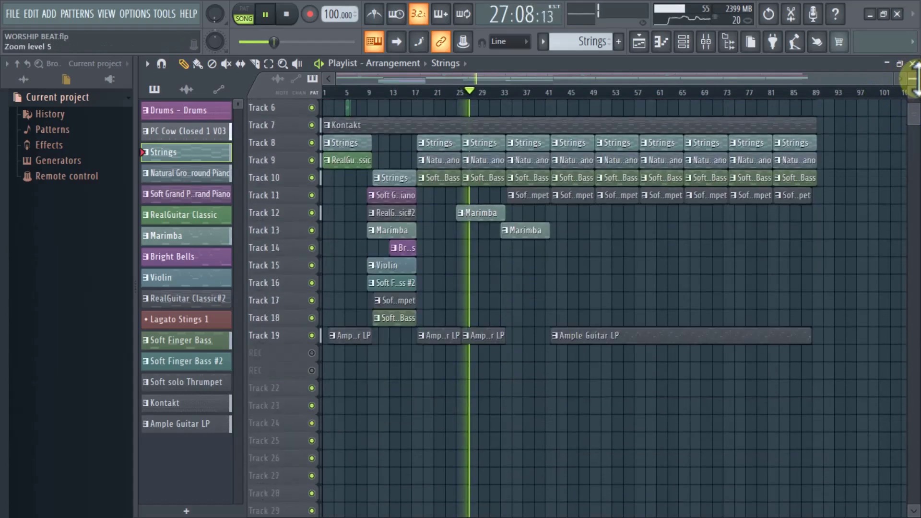
pyautogui.scroll(-1, 641, 191)
pyautogui.scroll(3, 641, 191)
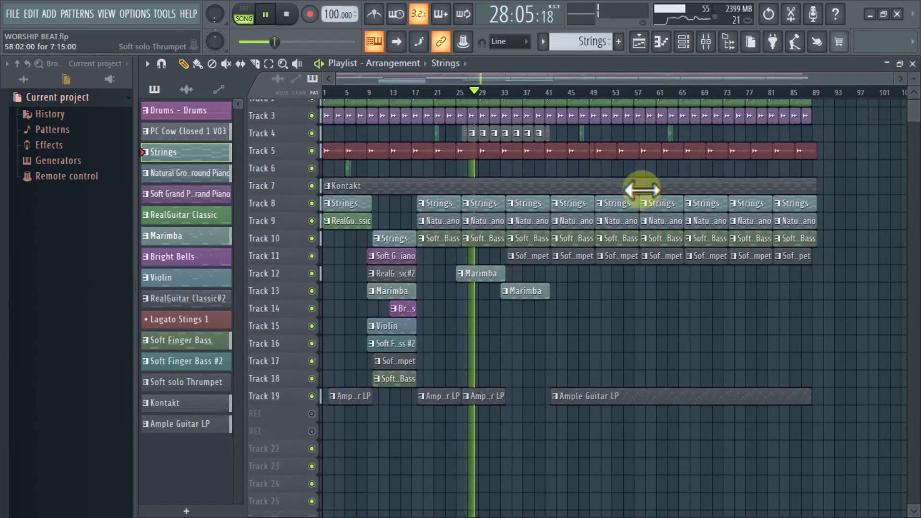
pyautogui.scroll(1, 425, 154)
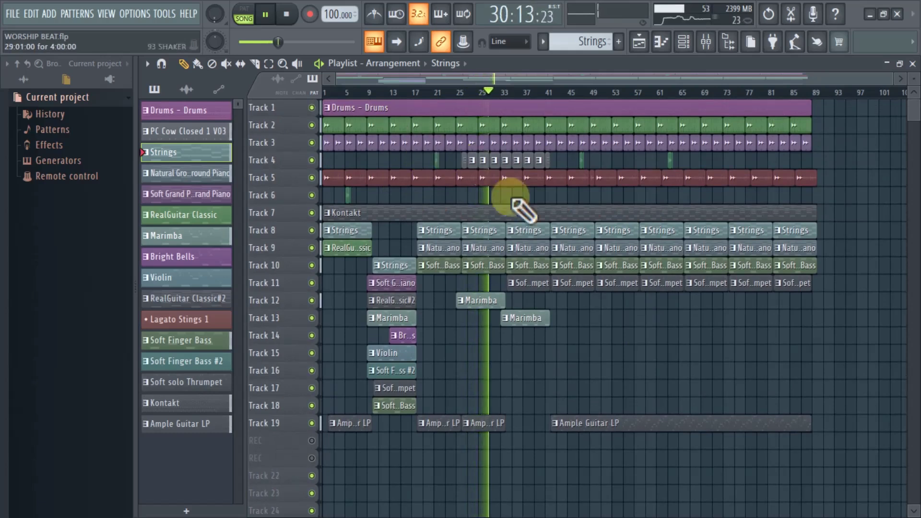
pyautogui.scroll(-4, 664, 338)
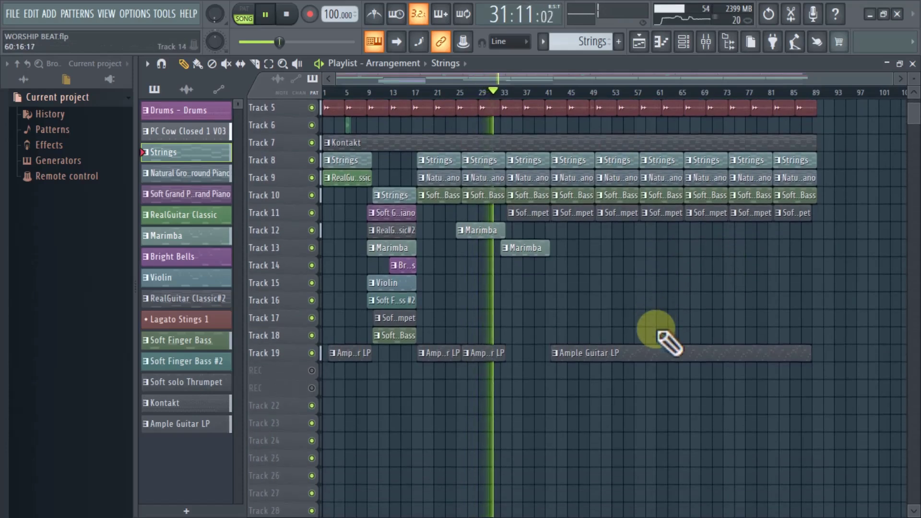
pyautogui.scroll(4, 590, 315)
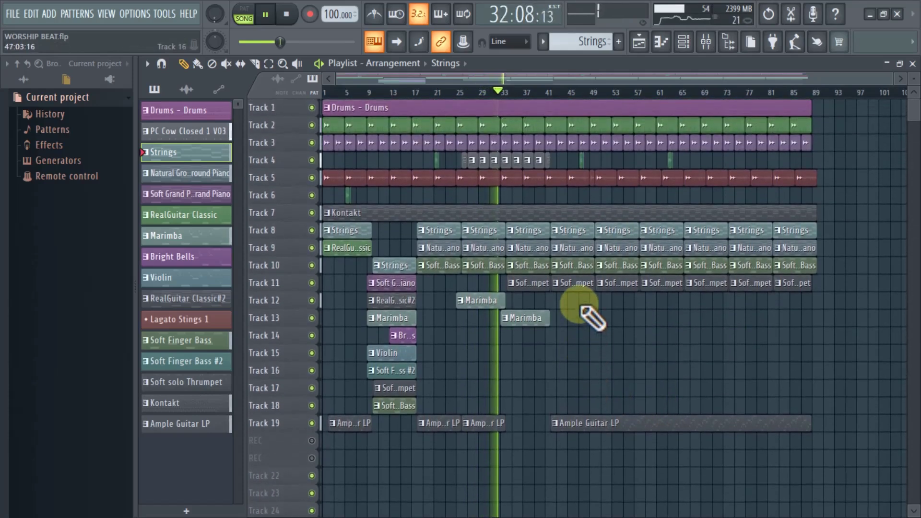
pyautogui.scroll(5, 497, 128)
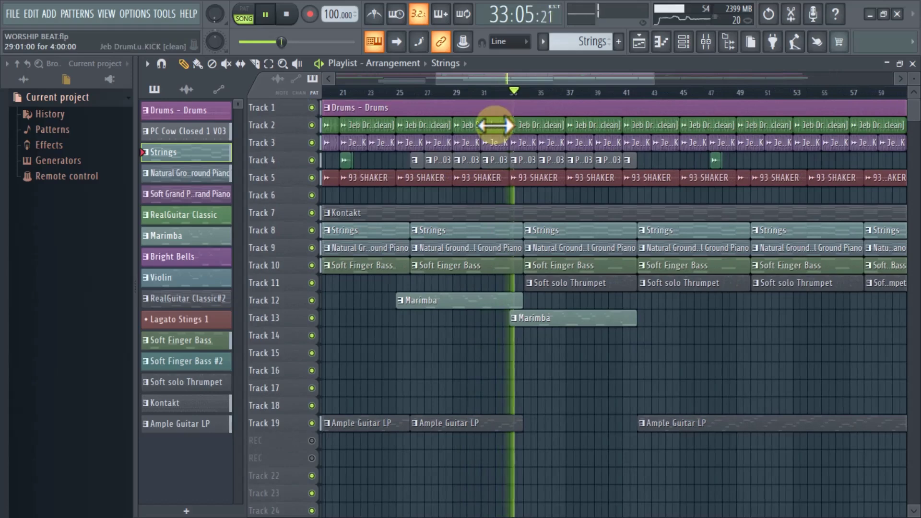
pyautogui.scroll(-5, 534, 165)
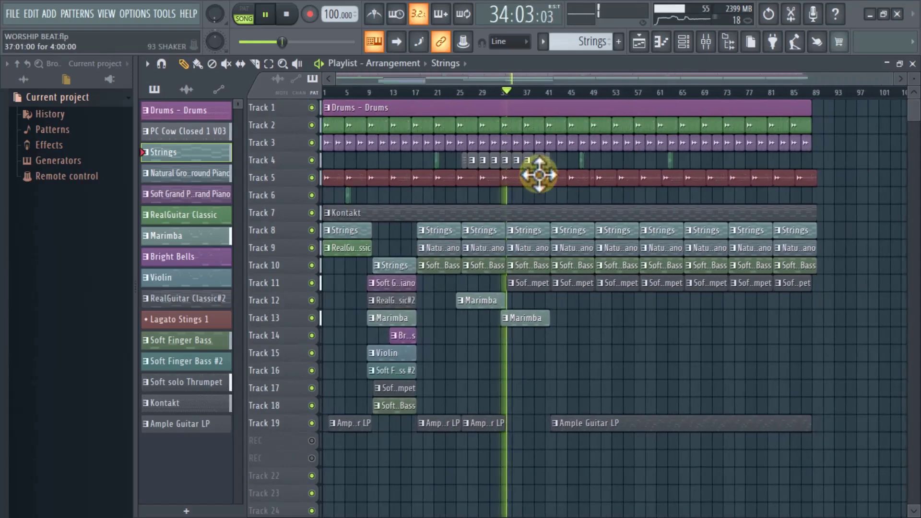
pyautogui.scroll(-6, 559, 221)
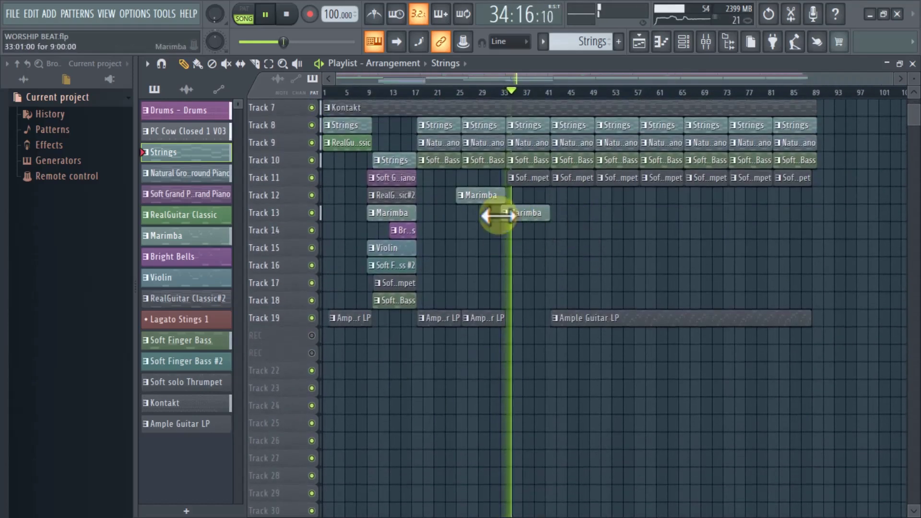
pyautogui.scroll(3, 631, 231)
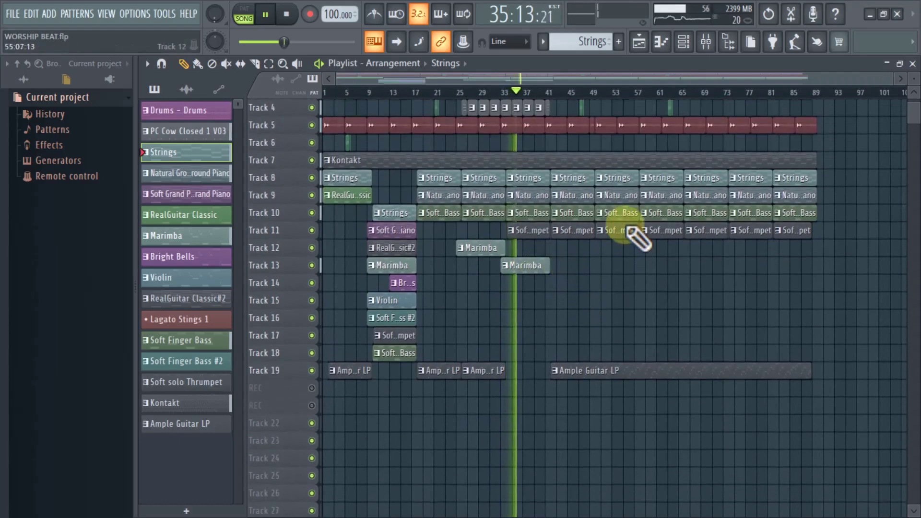
pyautogui.scroll(-2, 669, 299)
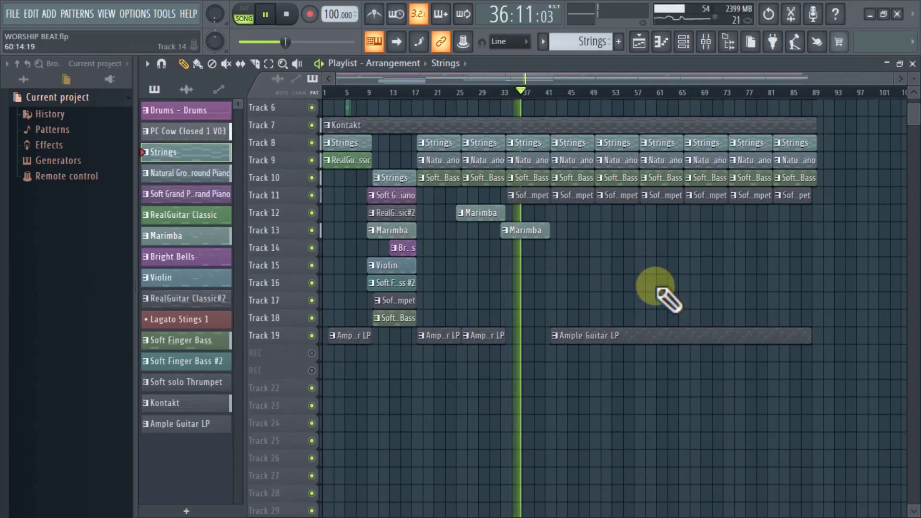
pyautogui.scroll(5, 669, 300)
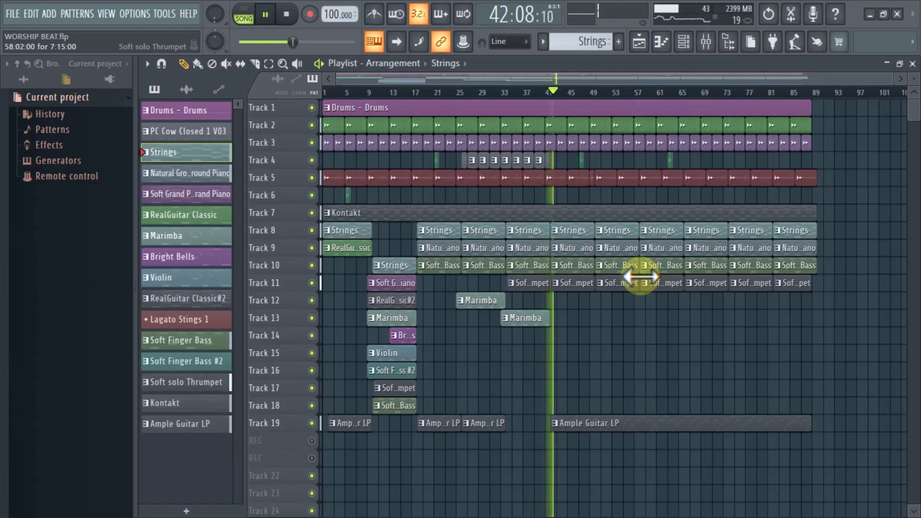
pyautogui.scroll(-4, 628, 304)
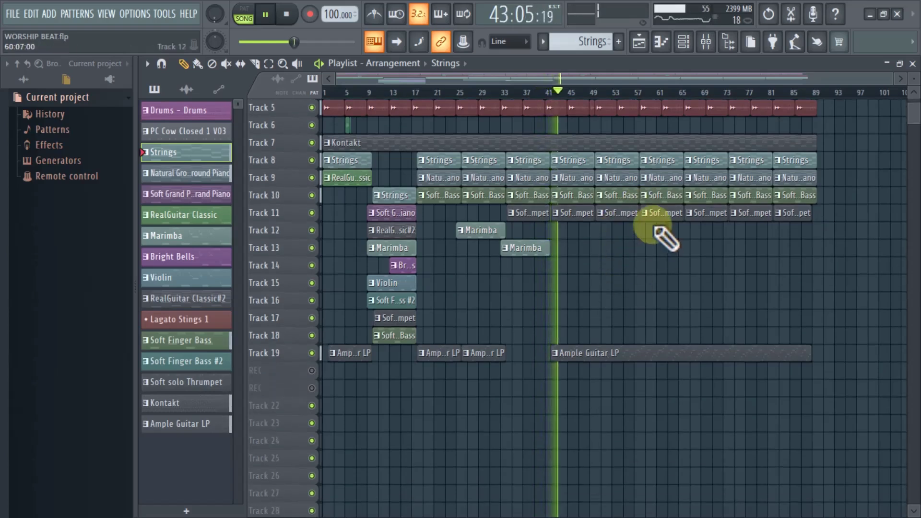
pyautogui.scroll(2, 664, 235)
pyautogui.scroll(2, 667, 239)
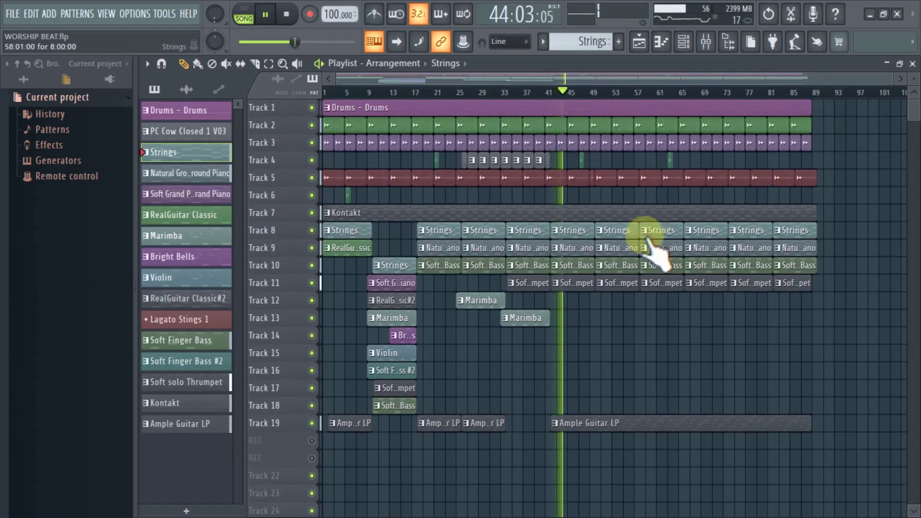
# View the mixer during playback, selecting the empty Insert 25 track, and return to the playlist
pyautogui.click(706, 43)
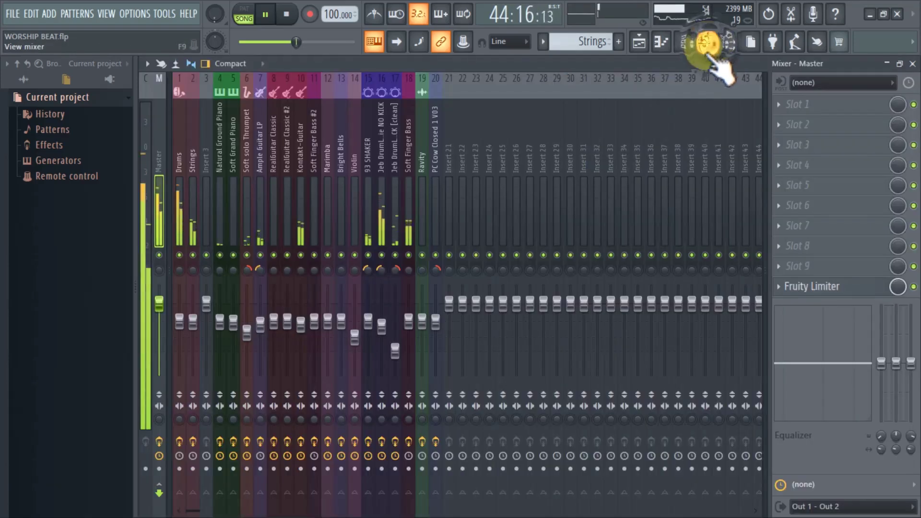
pyautogui.click(499, 144)
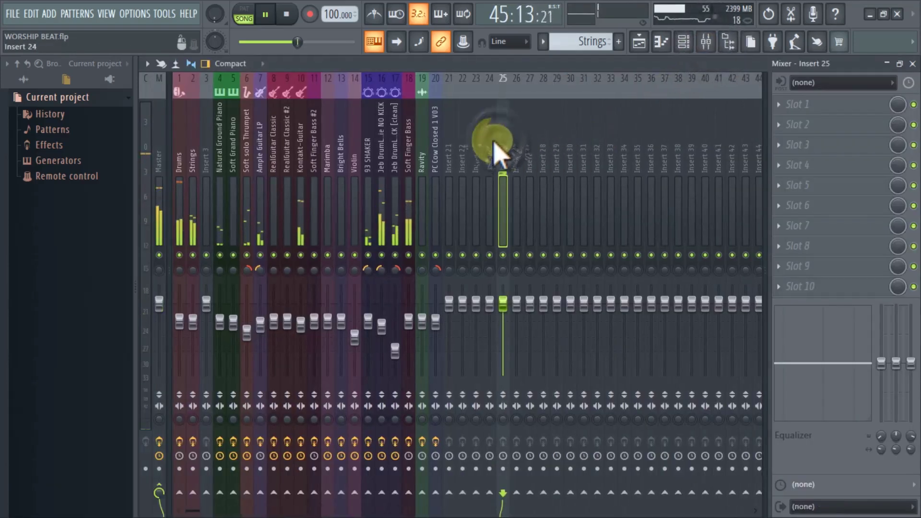
pyautogui.click(499, 153)
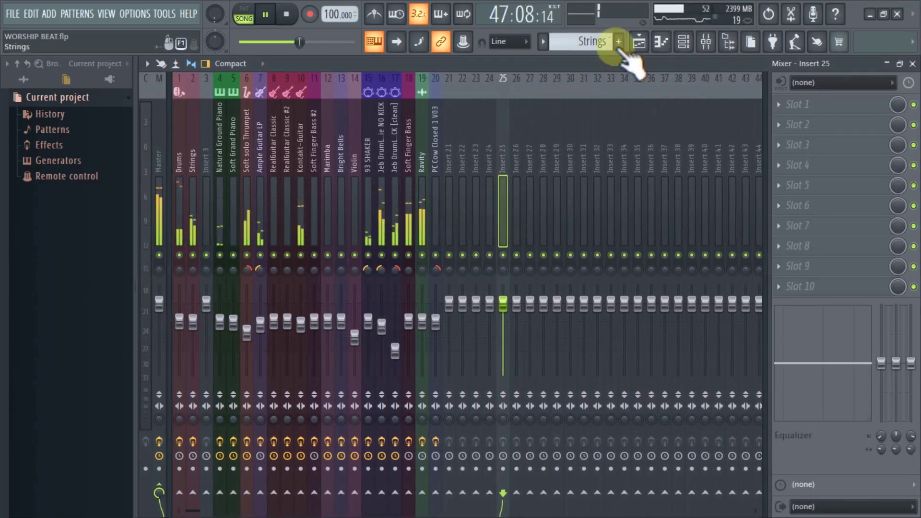
pyautogui.click(705, 42)
# Review the playlist's lower tracks and pause the song at about bar 55
pyautogui.scroll(-3, 613, 164)
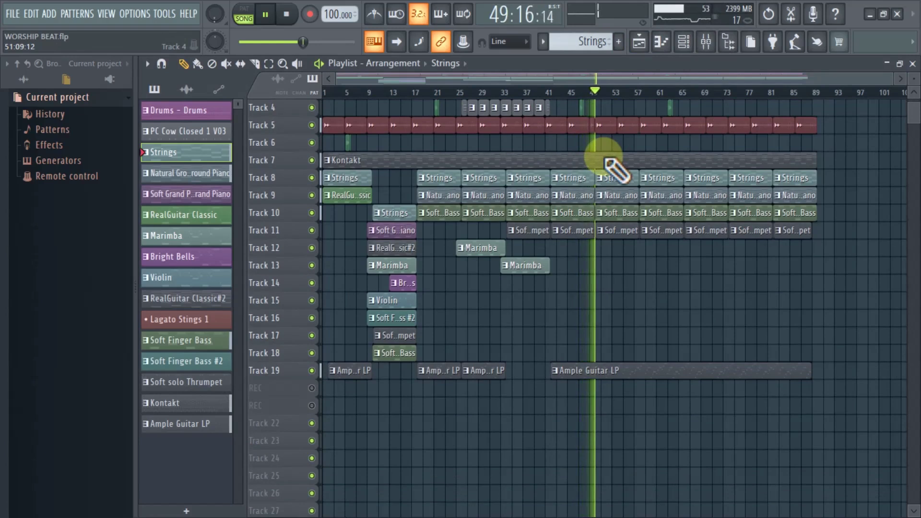
pyautogui.scroll(3, 601, 170)
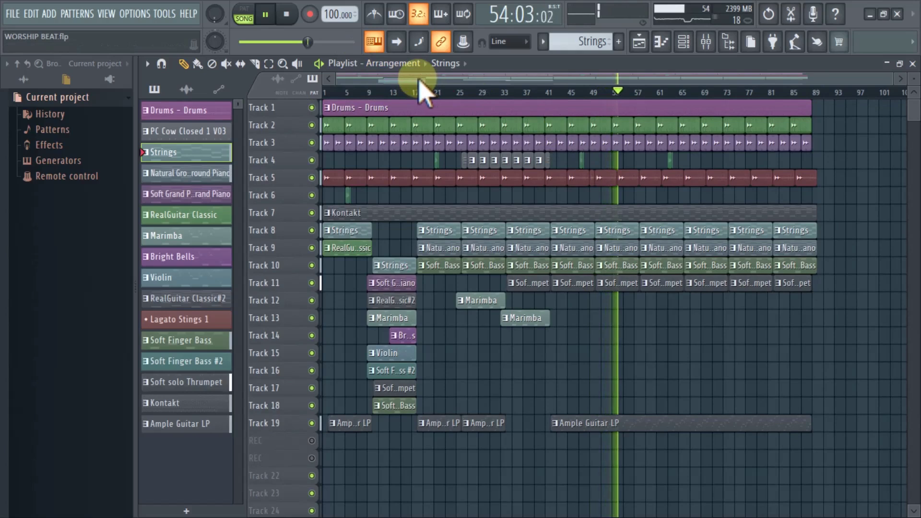
pyautogui.click(265, 14)
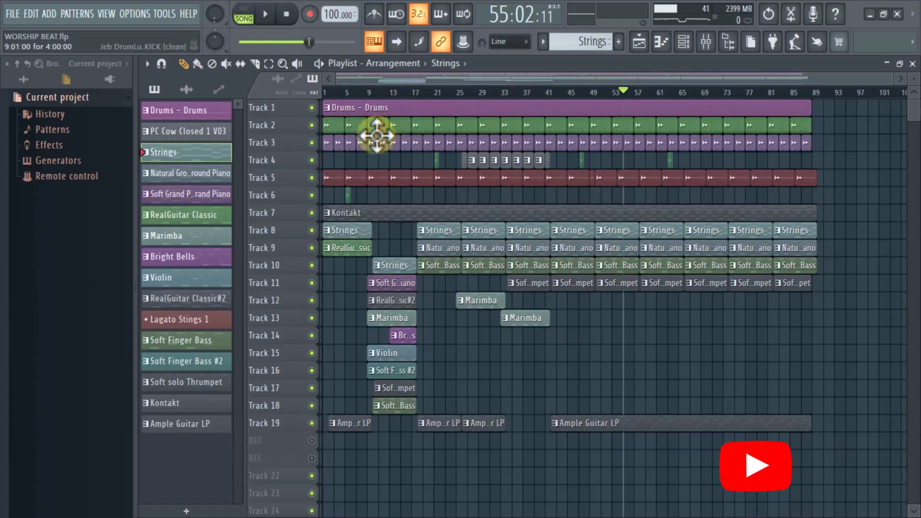
# Select the Drums pattern from its clip on Track 1 and view its channels in the channel rack, moving the rack slightly up
pyautogui.click(407, 110)
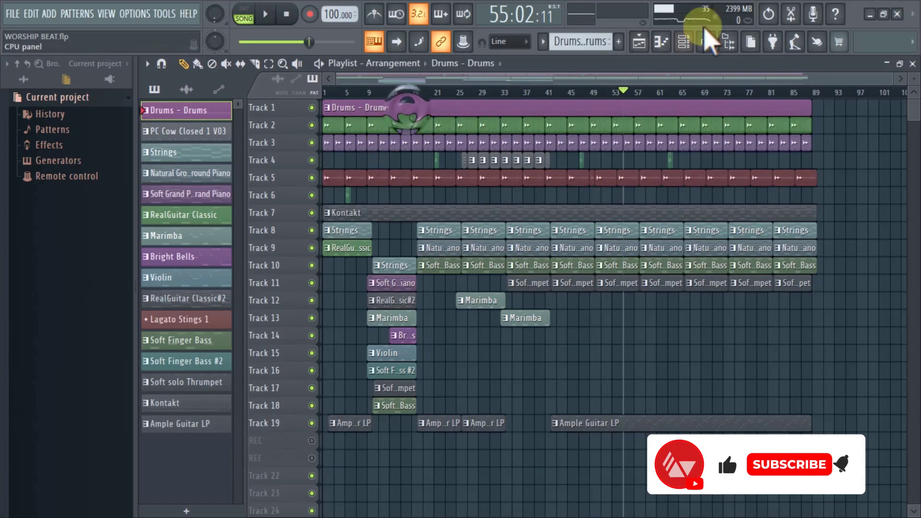
pyautogui.click(683, 44)
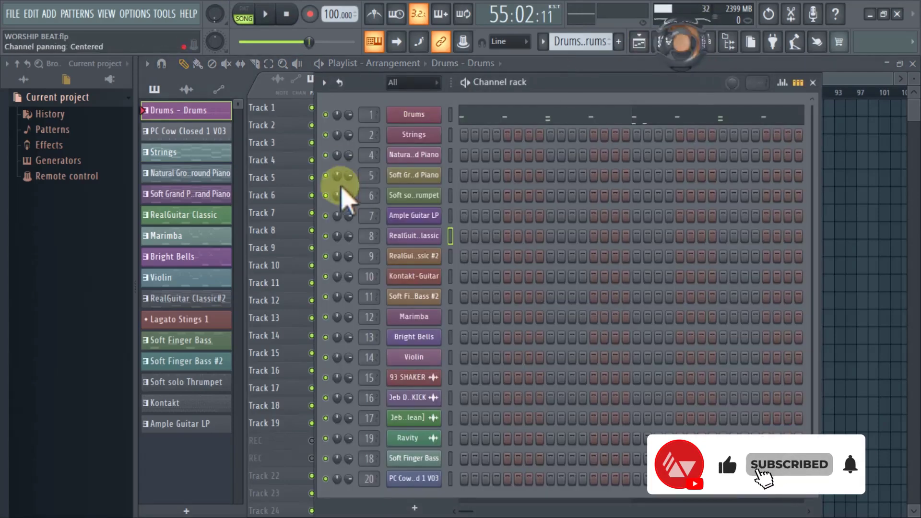
pyautogui.moveTo(498, 82); pyautogui.dragTo(501, 66)
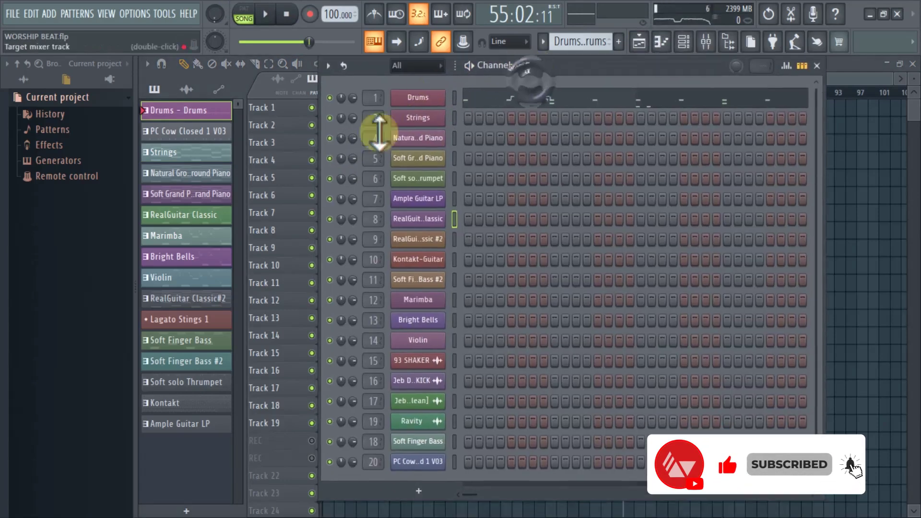
pyautogui.click(816, 66)
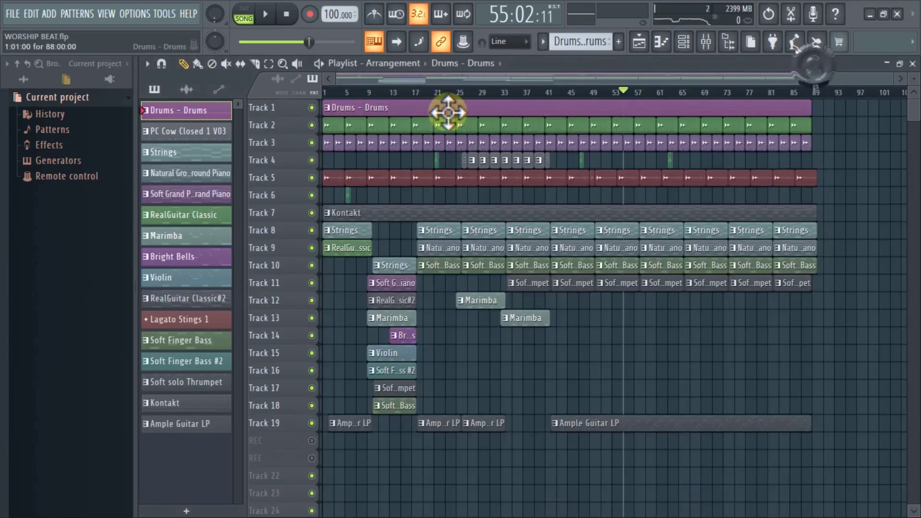
# Check the mixer briefly and open the Drums channel's instrument window from the channel rack
pyautogui.click(705, 42)
pyautogui.click(705, 42)
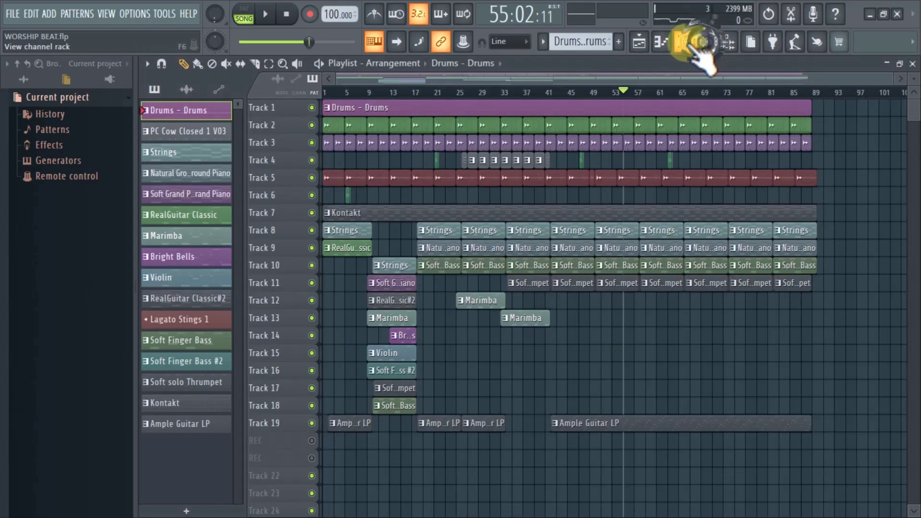
pyautogui.click(683, 41)
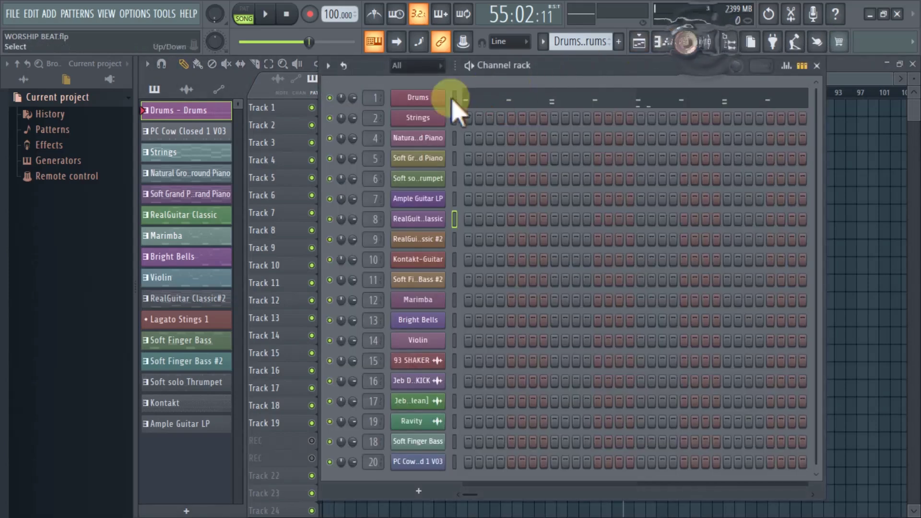
pyautogui.click(417, 99)
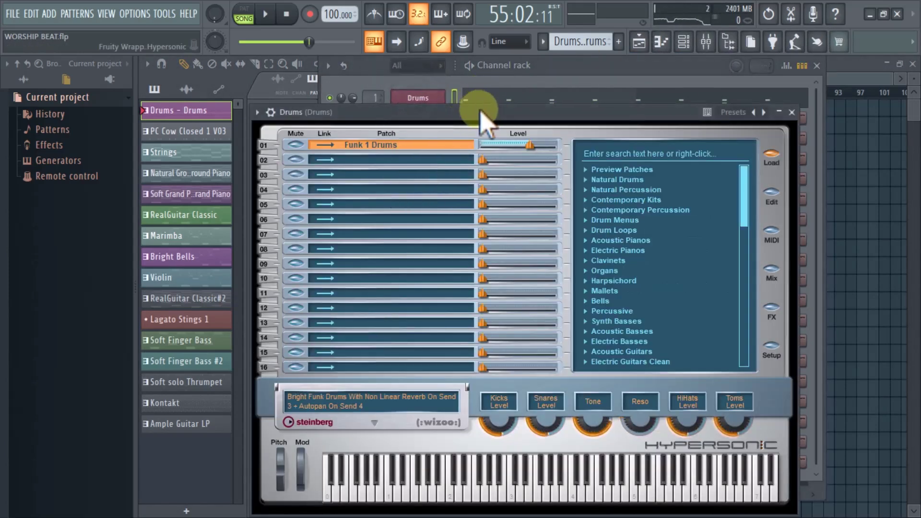
# Close the Drums instrument window and increase the playlist track height so the clips show their note contents
pyautogui.moveTo(479, 111); pyautogui.dragTo(482, 81)
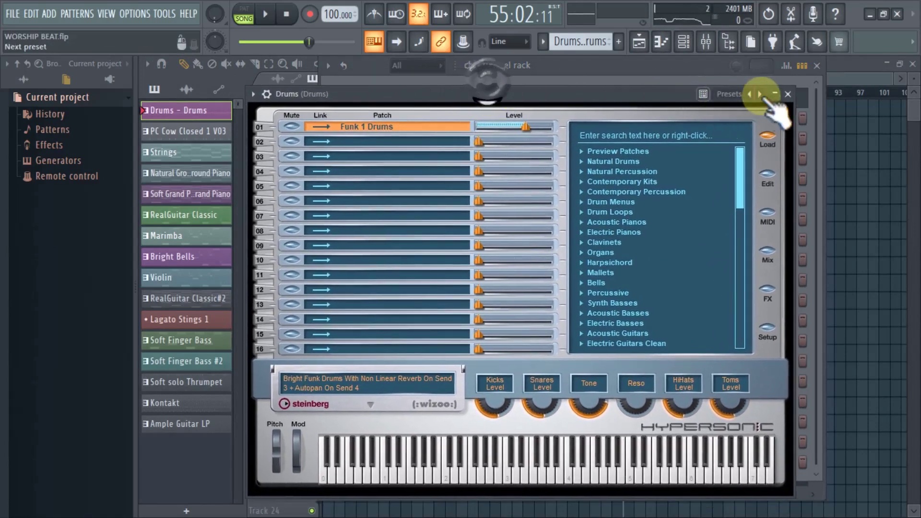
pyautogui.click(778, 96)
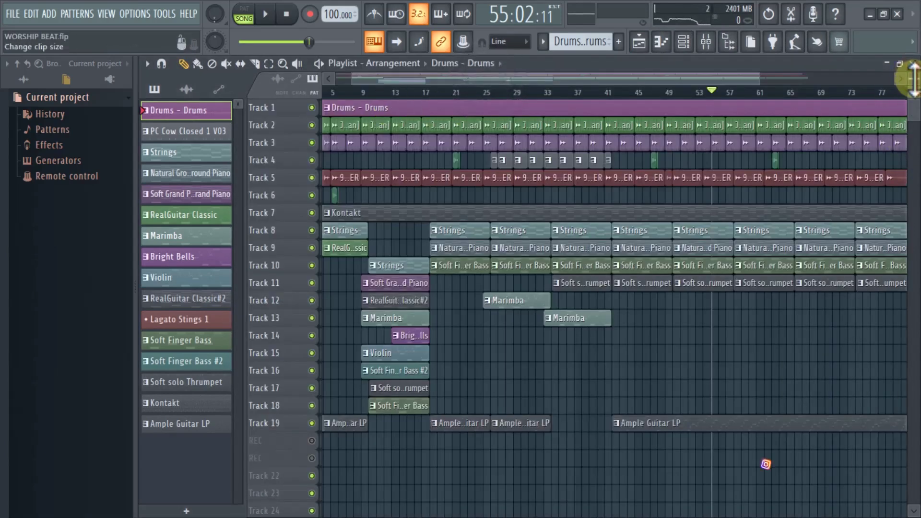
pyautogui.moveTo(911, 79); pyautogui.dragTo(847, 82)
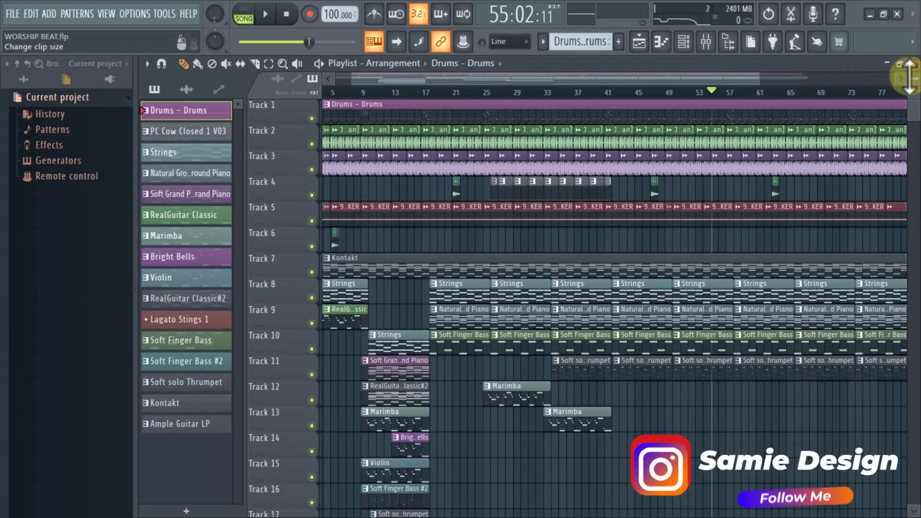
pyautogui.moveTo(909, 77); pyautogui.dragTo(907, 91)
# Open the Track 1 Drums clip in the piano roll and play the song from bar 25 for about one bar
pyautogui.doubleClick(473, 118)
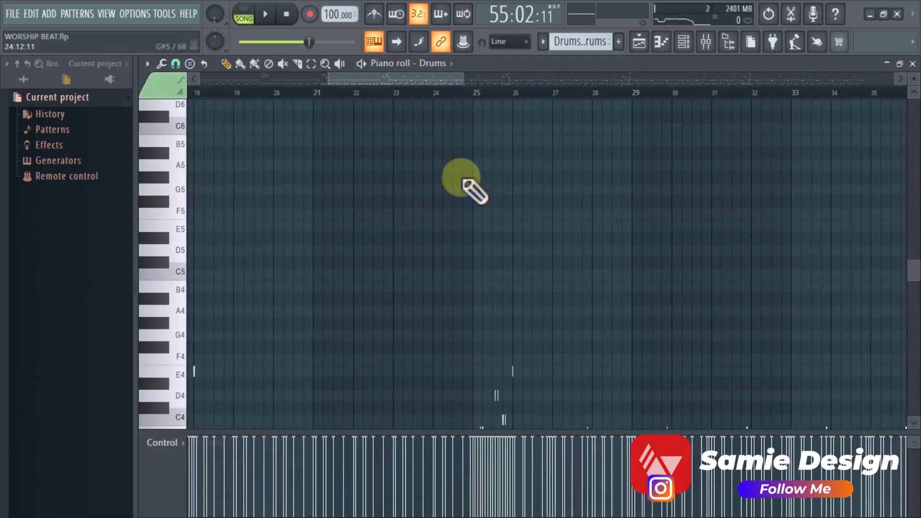
pyautogui.scroll(2, 490, 119)
pyautogui.scroll(1, 489, 120)
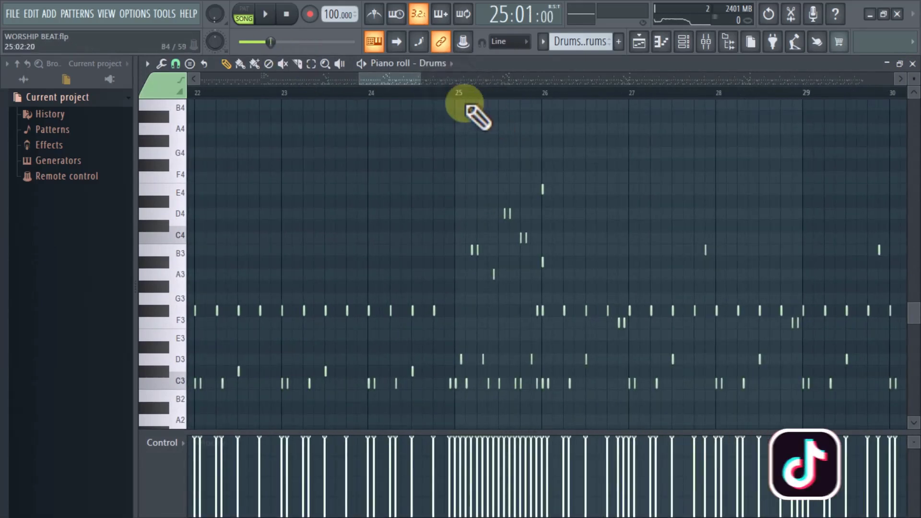
pyautogui.click(451, 93)
pyautogui.click(265, 14)
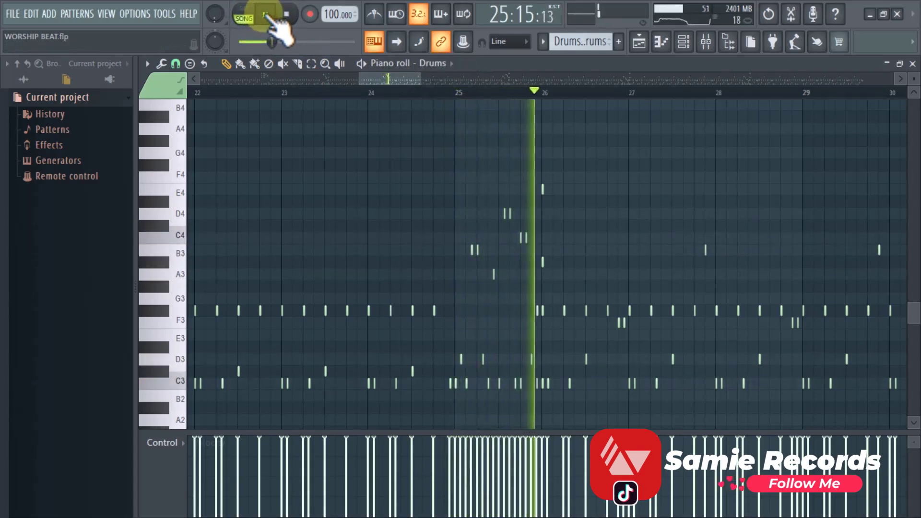
pyautogui.click(265, 14)
# Switch playback to pattern mode and play the Drums notes from bar 25, pausing at about bar 27
pyautogui.click(265, 14)
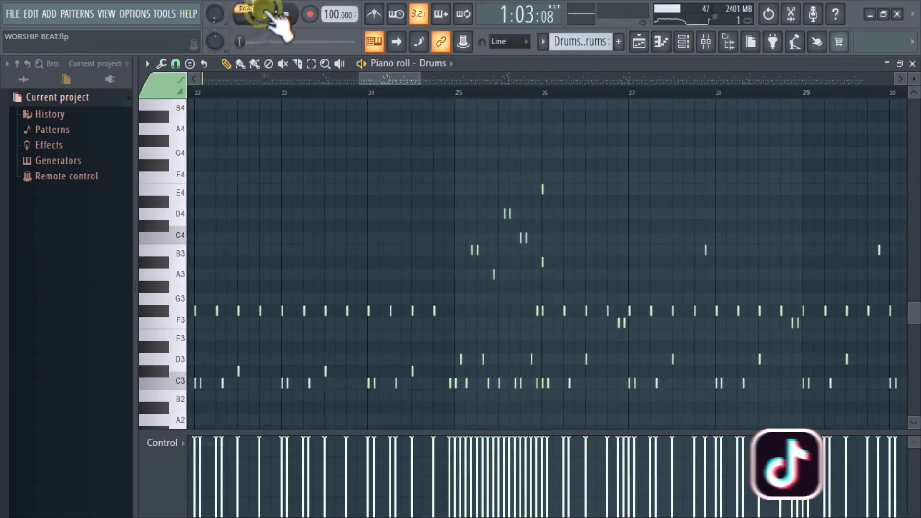
pyautogui.click(455, 93)
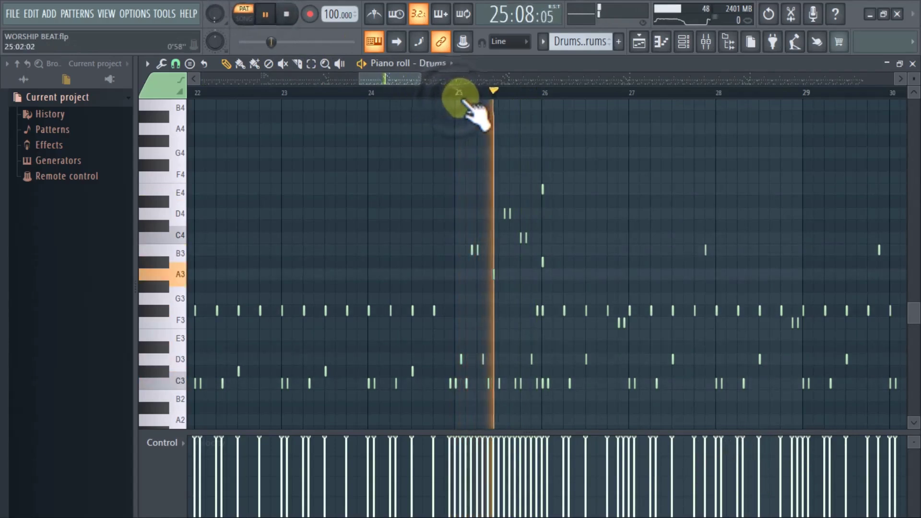
pyautogui.click(265, 14)
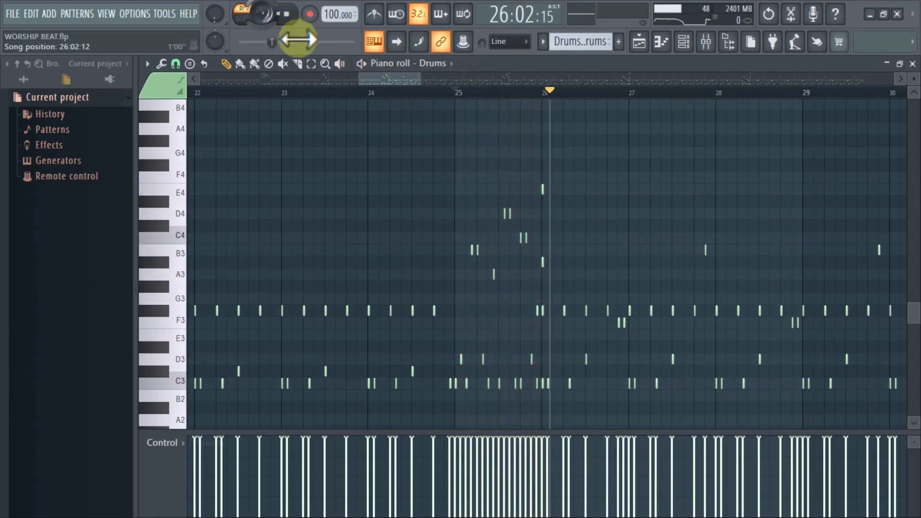
pyautogui.scroll(1, 578, 153)
pyautogui.moveTo(381, 81); pyautogui.dragTo(396, 81)
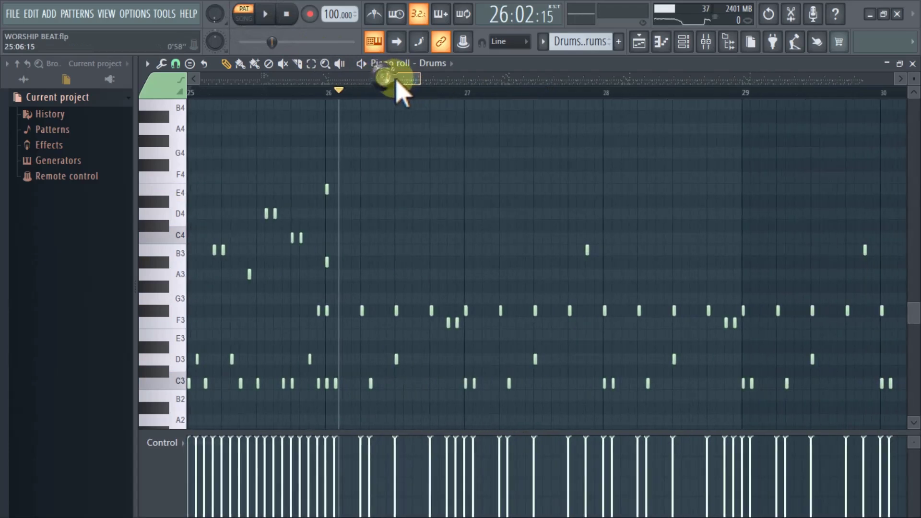
pyautogui.click(265, 14)
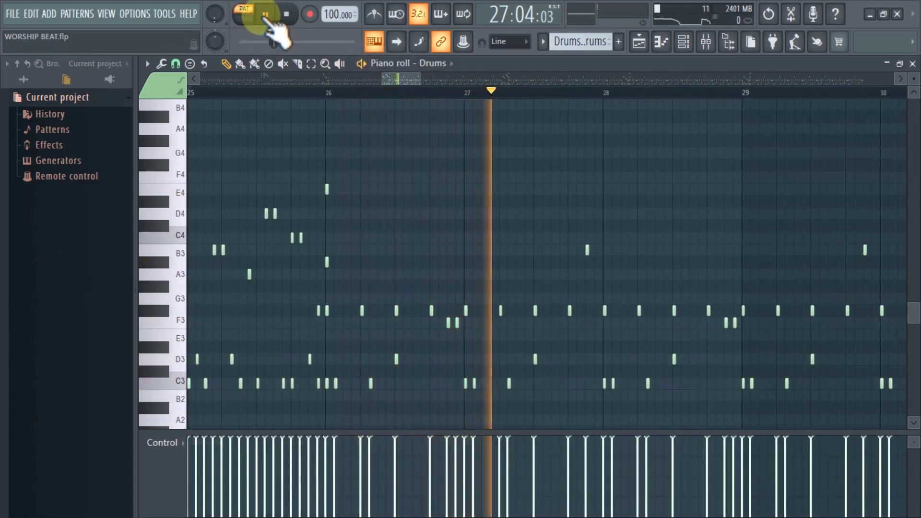
pyautogui.click(265, 14)
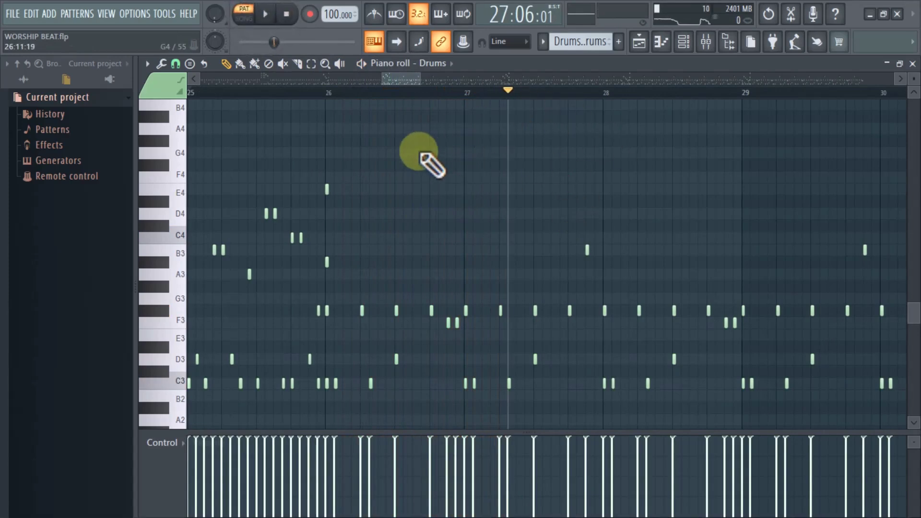
# Return to the playlist, check the mixer briefly, and examine the instrument clips on Tracks 7 to 19
pyautogui.click(641, 42)
pyautogui.click(706, 43)
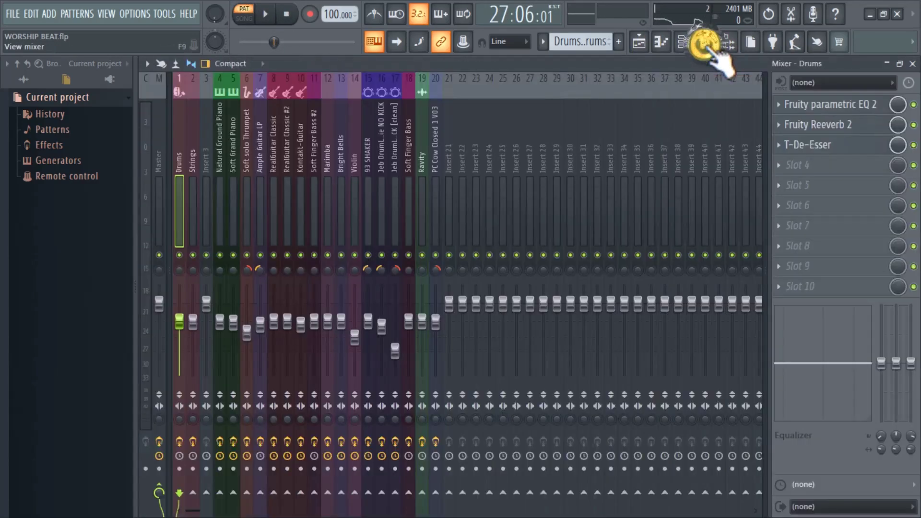
pyautogui.click(706, 43)
pyautogui.keyDown('ctrl'); pyautogui.scroll(-2, 409, 198); pyautogui.keyUp('ctrl')
pyautogui.scroll(-8, 398, 232)
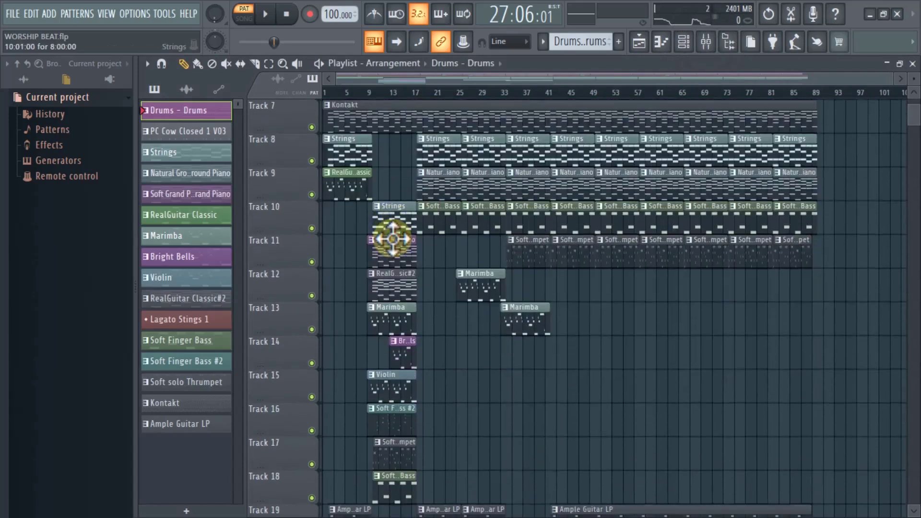
pyautogui.keyDown('ctrl'); pyautogui.scroll(5, 378, 182); pyautogui.keyUp('ctrl')
pyautogui.scroll(3, 408, 168)
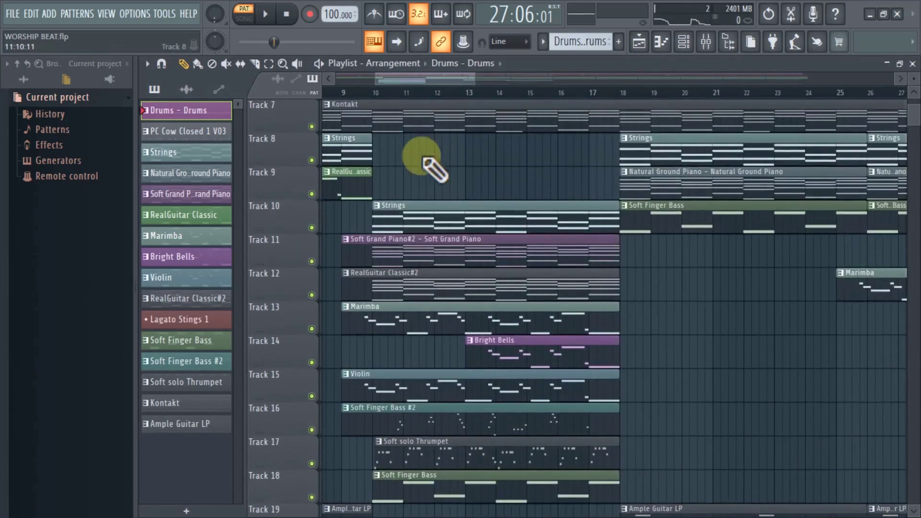
# Open the Strings clip on Track 10 in the piano roll and play its chords, pausing at about bar 6
pyautogui.doubleClick(386, 218)
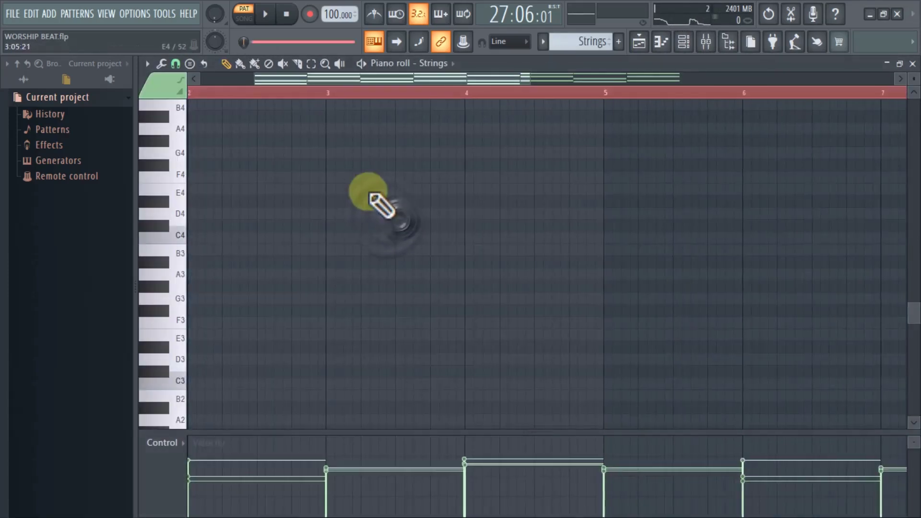
pyautogui.scroll(-5, 372, 192)
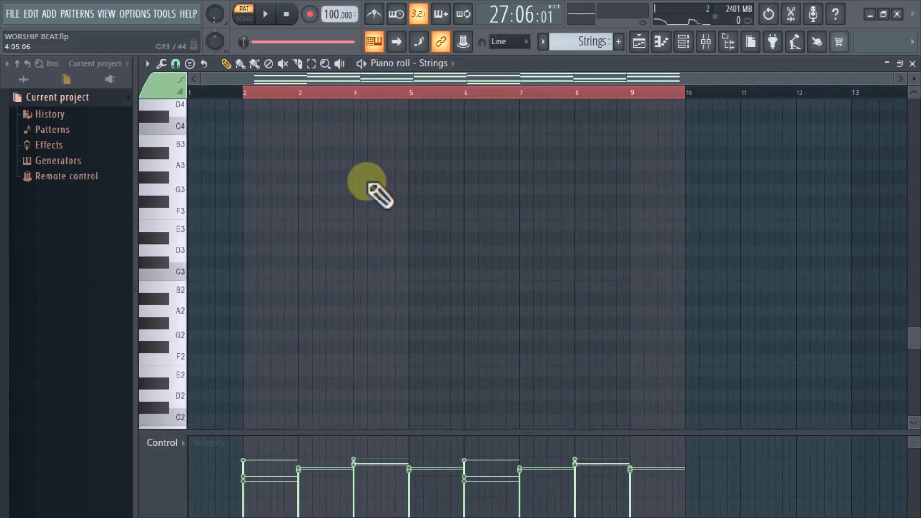
pyautogui.click(265, 14)
pyautogui.scroll(-4, 336, 201)
pyautogui.scroll(15, 355, 221)
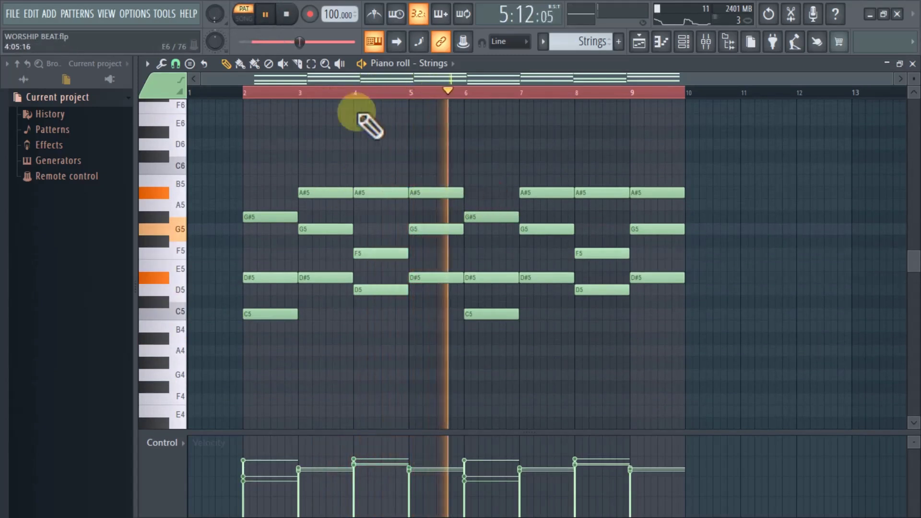
pyautogui.click(265, 14)
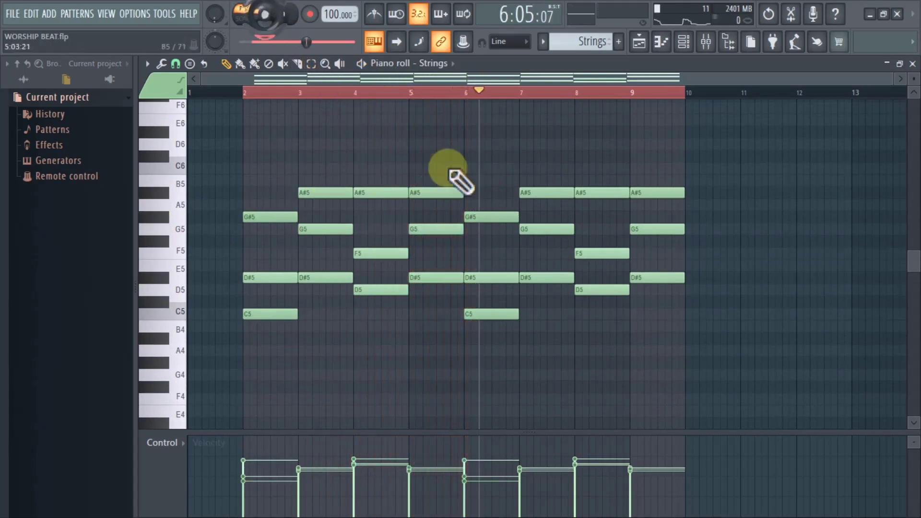
# Show the mixer and the channel rack, and view the Natural Ground Piano channel's instrument window before closing it
pyautogui.click(704, 42)
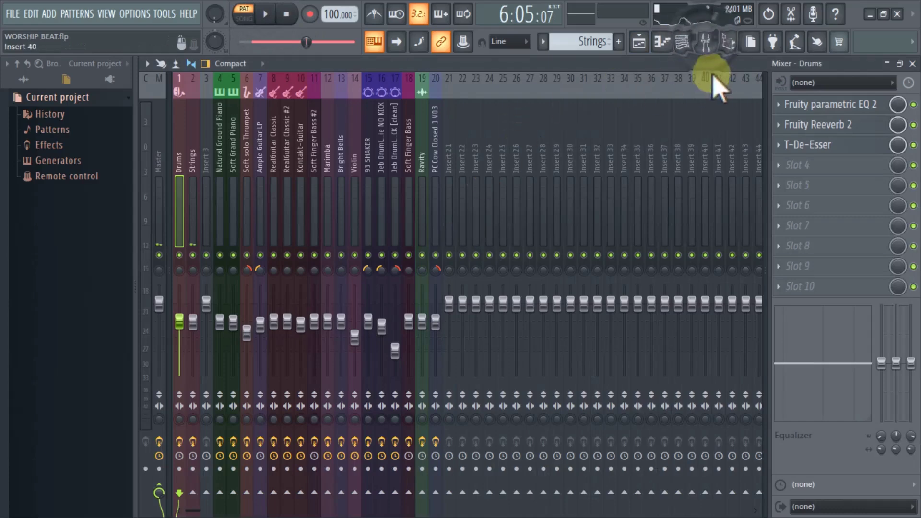
pyautogui.click(690, 43)
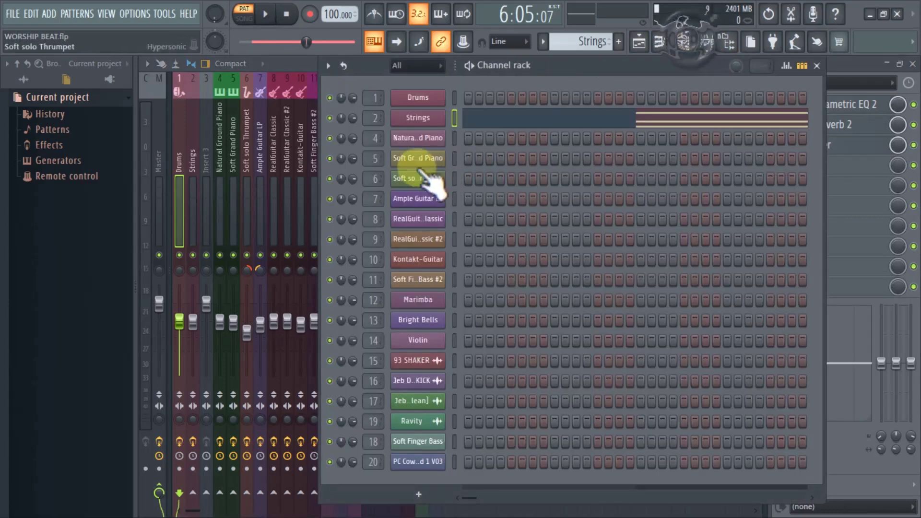
pyautogui.click(412, 139)
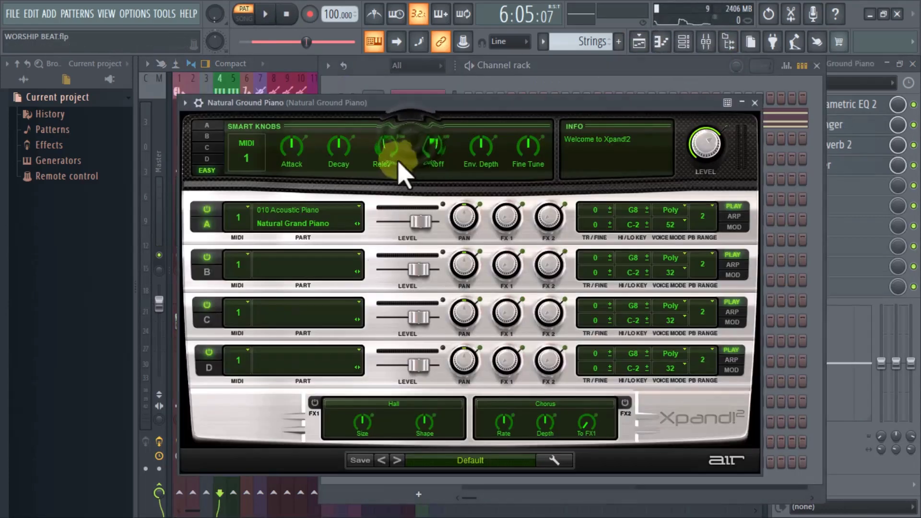
pyautogui.moveTo(389, 103); pyautogui.dragTo(429, 115)
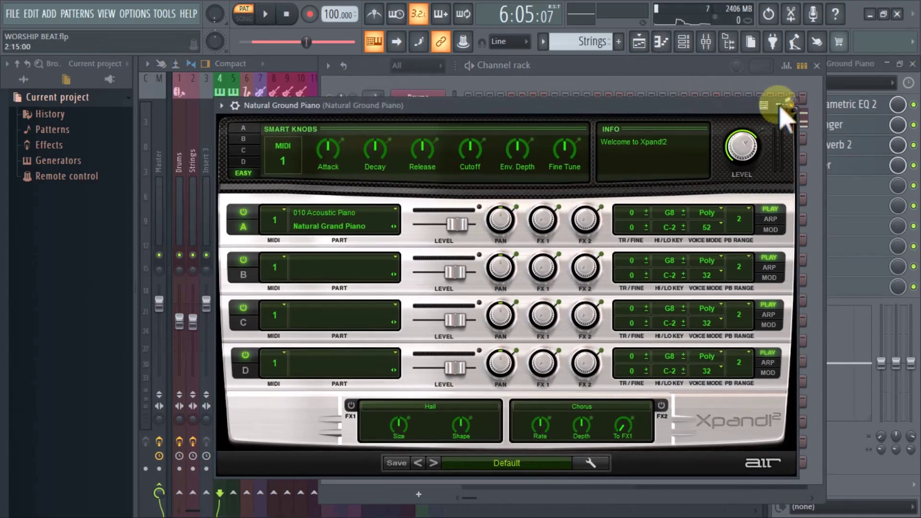
pyautogui.click(783, 107)
# View the instrument windows of the Strings and Soft Grand Piano channels, closing each one
pyautogui.click(408, 119)
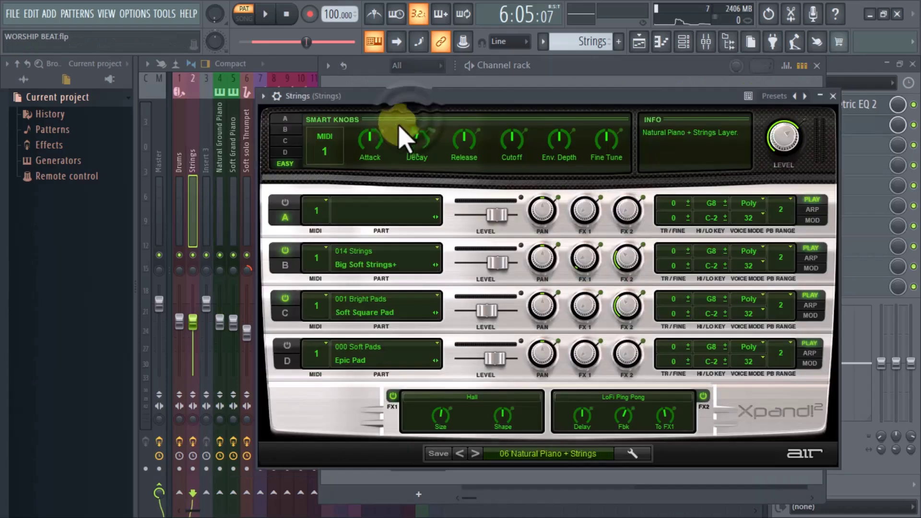
pyautogui.click(832, 97)
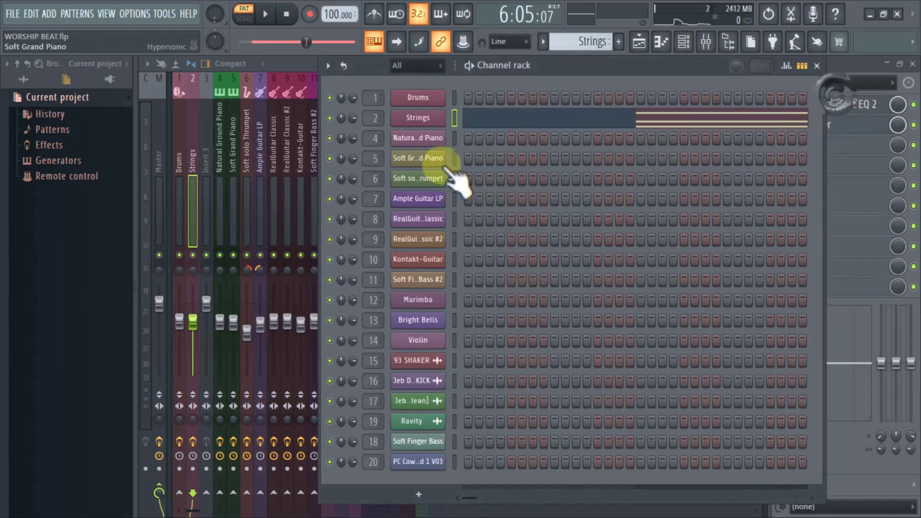
pyautogui.click(417, 158)
pyautogui.moveTo(382, 166); pyautogui.dragTo(397, 106)
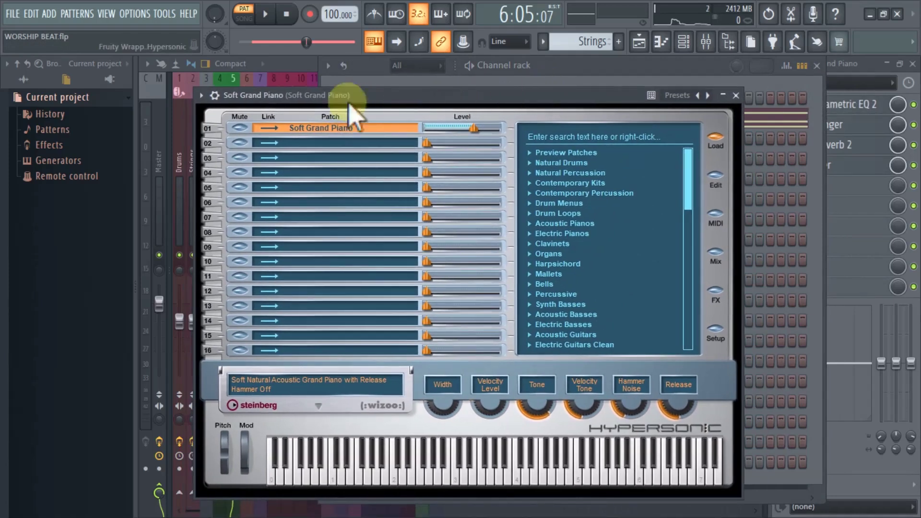
pyautogui.click(736, 95)
# View the instrument windows of the Soft solo Thrumpet and Ample Guitar LP channels, closing each one
pyautogui.click(421, 181)
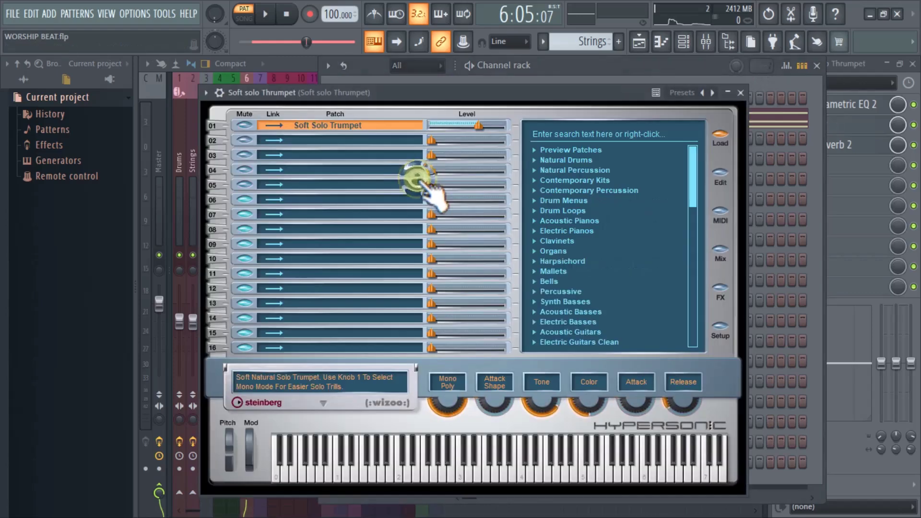
pyautogui.click(740, 92)
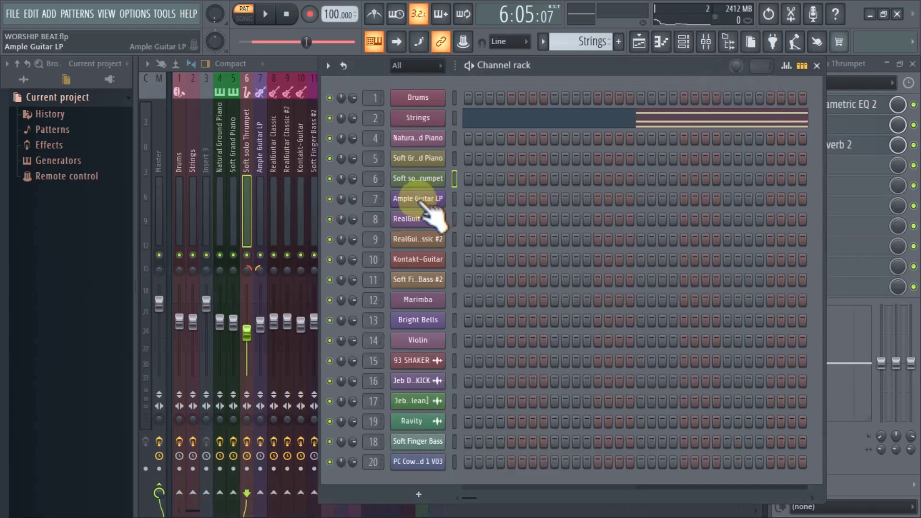
pyautogui.click(419, 201)
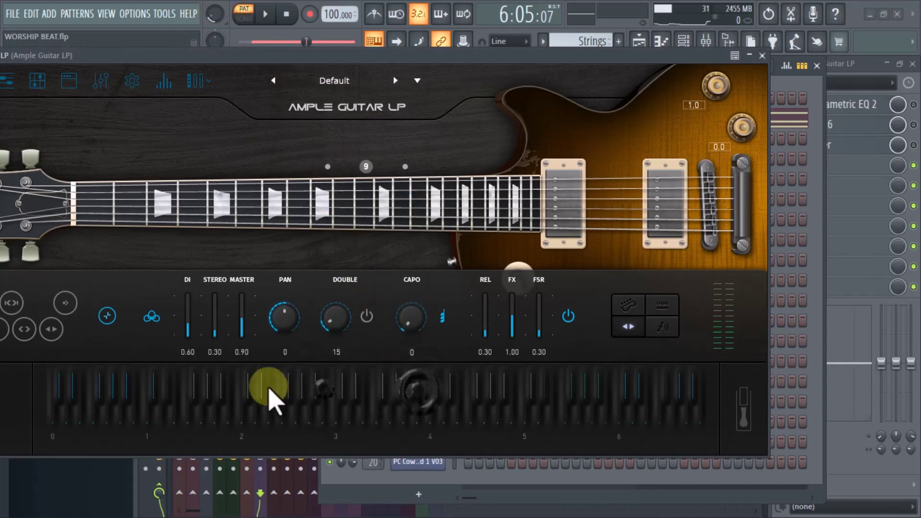
pyautogui.click(762, 56)
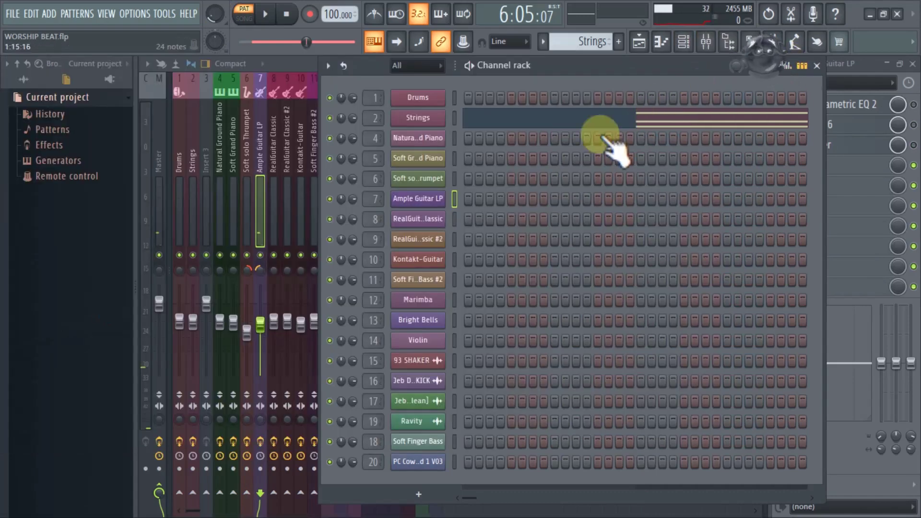
# View the instrument windows of the RealGuitar Classic #2 and Kontakt-Guitar channels, closing each one
pyautogui.click(422, 242)
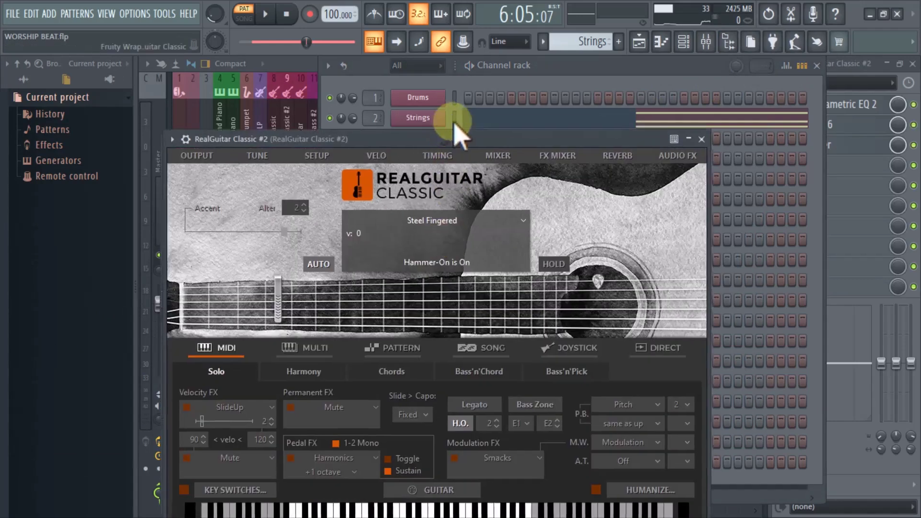
pyautogui.moveTo(452, 142); pyautogui.dragTo(463, 109)
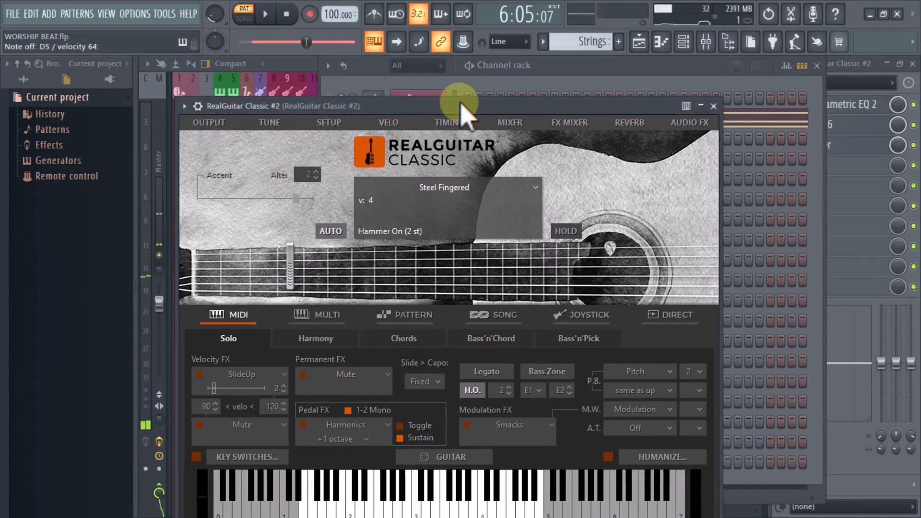
pyautogui.click(713, 106)
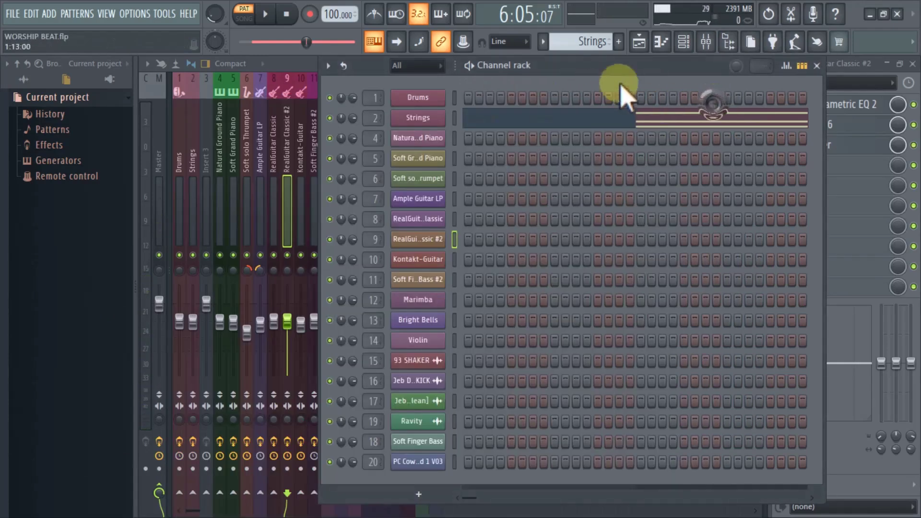
pyautogui.click(416, 259)
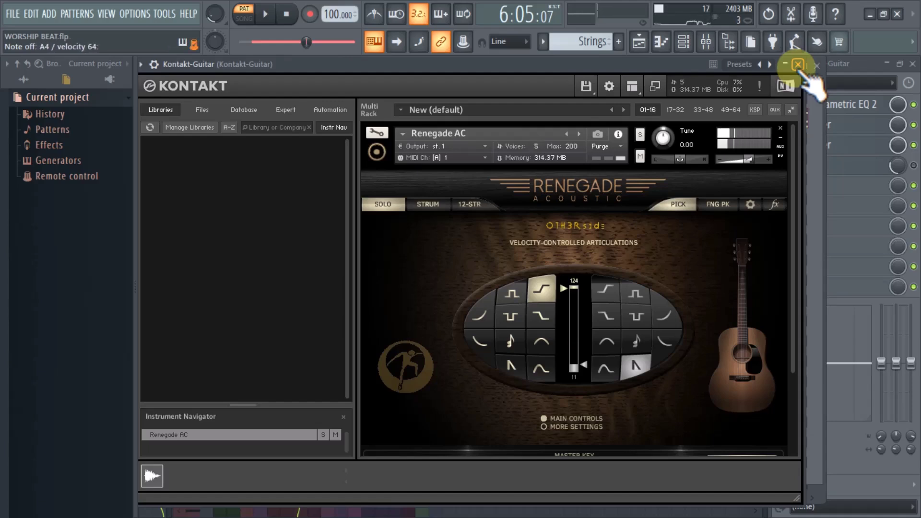
pyautogui.click(795, 64)
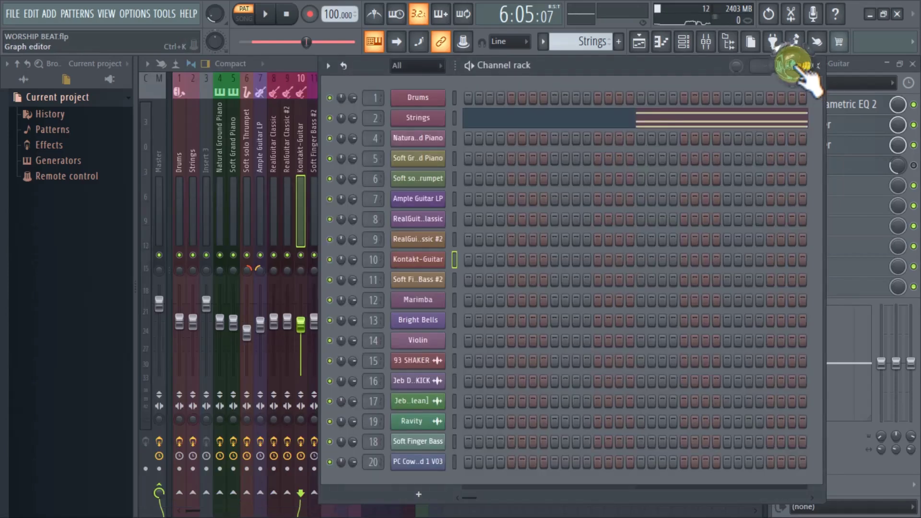
# View the instrument windows of the Soft Finger Bass #2 and Marimba channels, closing each one
pyautogui.click(413, 280)
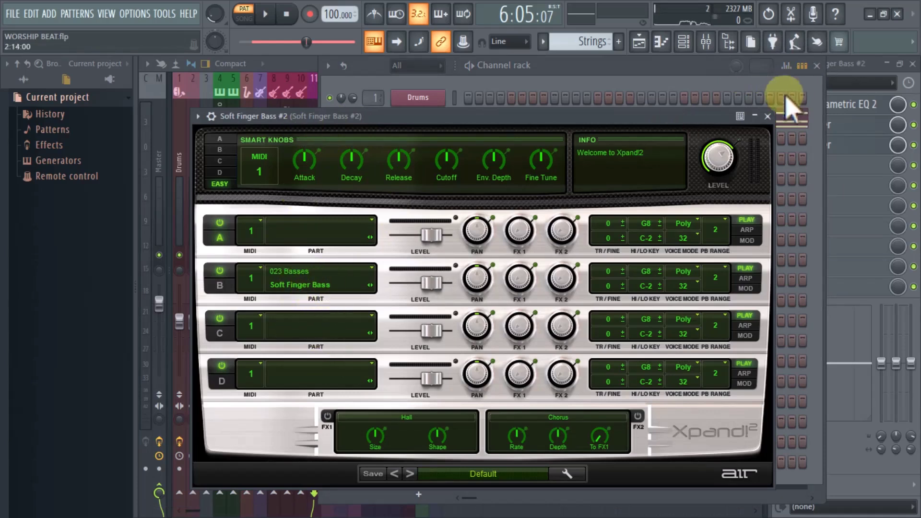
pyautogui.click(767, 116)
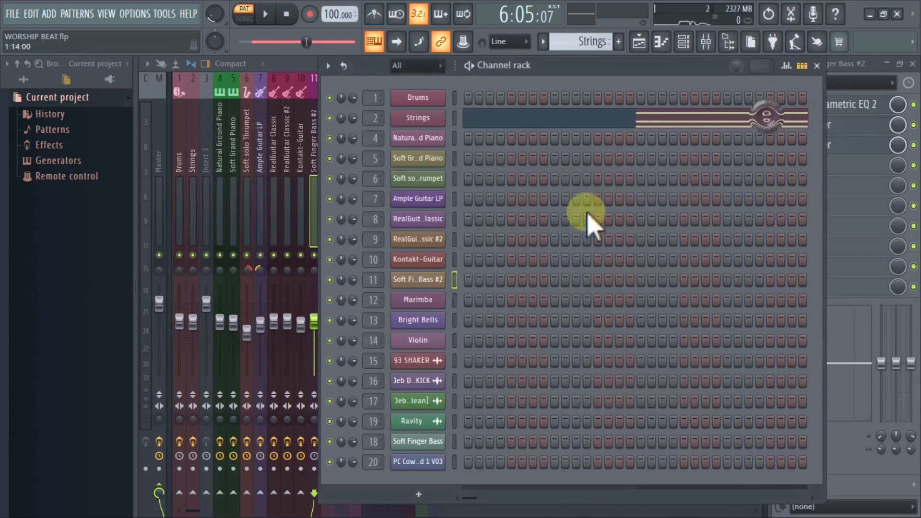
pyautogui.click(418, 299)
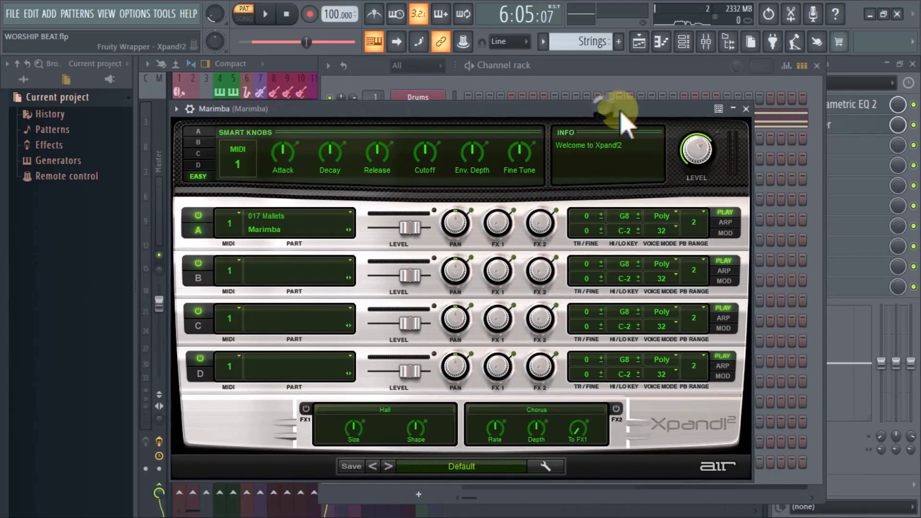
pyautogui.click(764, 106)
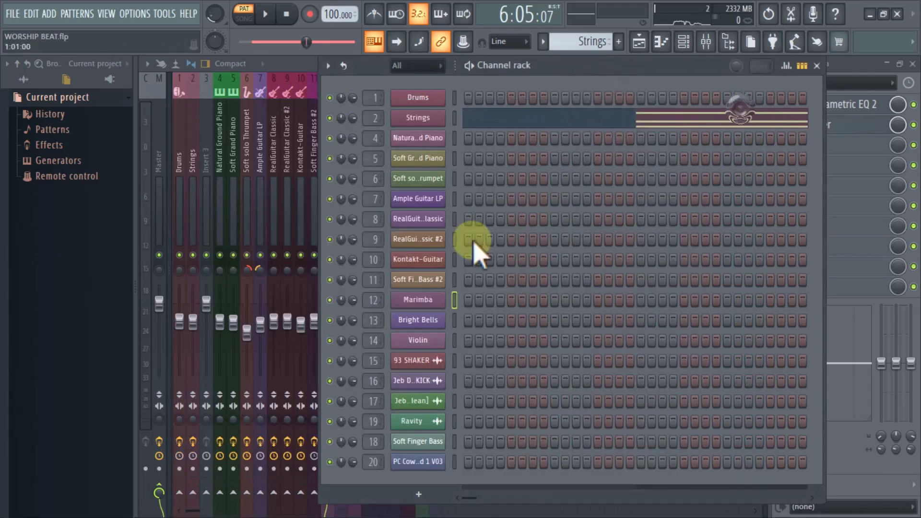
# View the instrument windows of the Bright Bells and Violin channels, closing each one
pyautogui.click(417, 320)
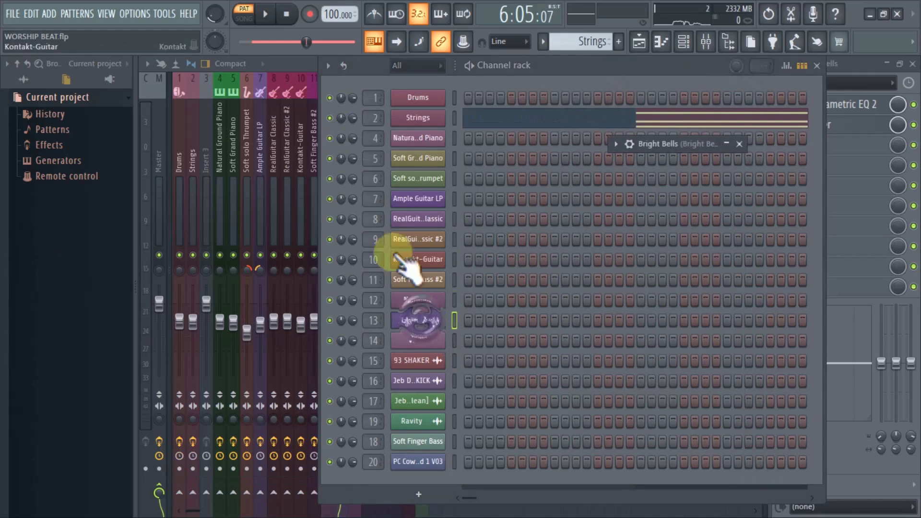
pyautogui.click(725, 143)
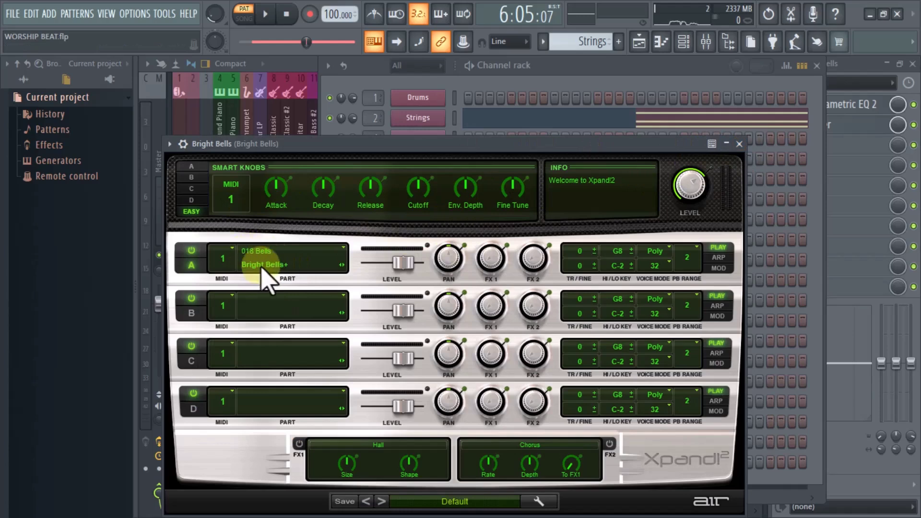
pyautogui.click(739, 144)
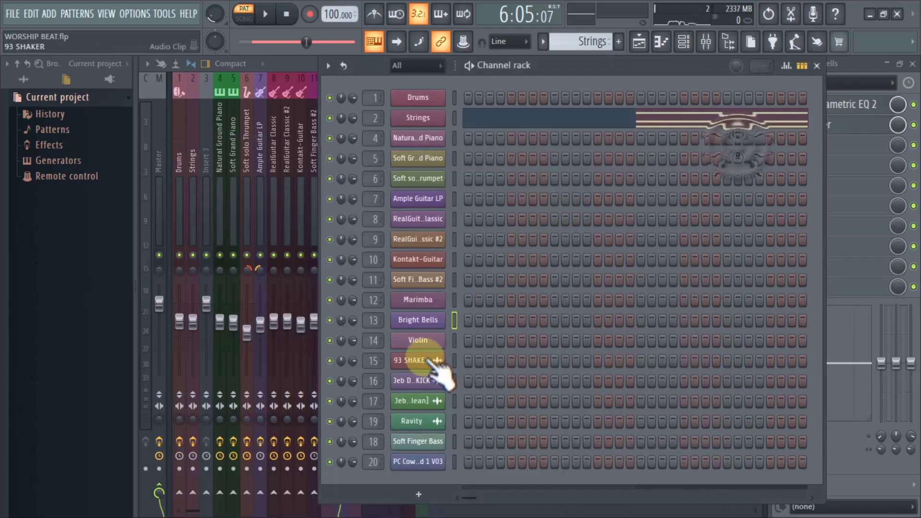
pyautogui.click(420, 341)
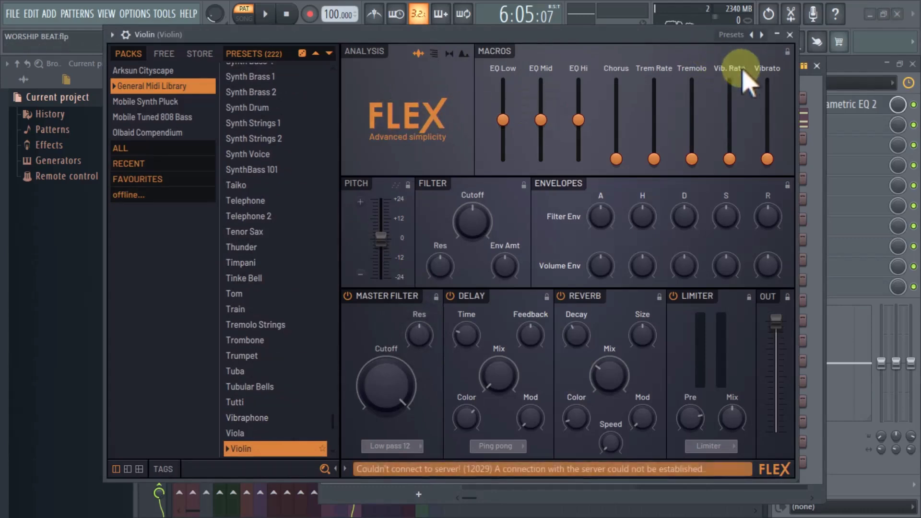
pyautogui.click(789, 35)
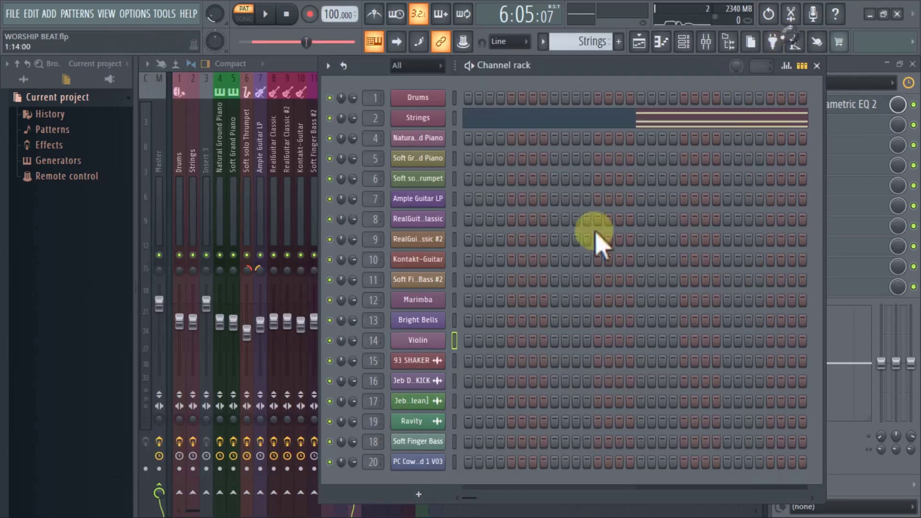
# View the 93 SHAKER channel's sample settings, audition its waveform and close the window
pyautogui.click(421, 360)
pyautogui.click(434, 467)
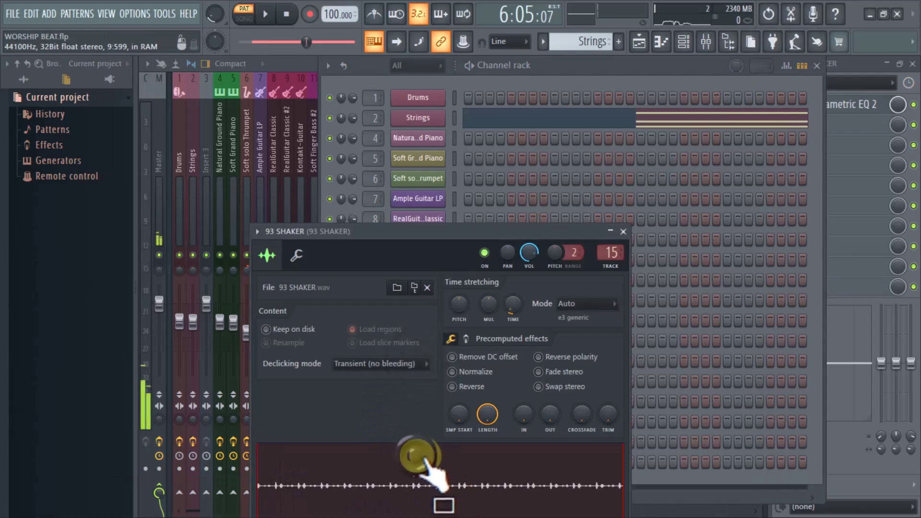
pyautogui.moveTo(617, 231); pyautogui.dragTo(591, 151)
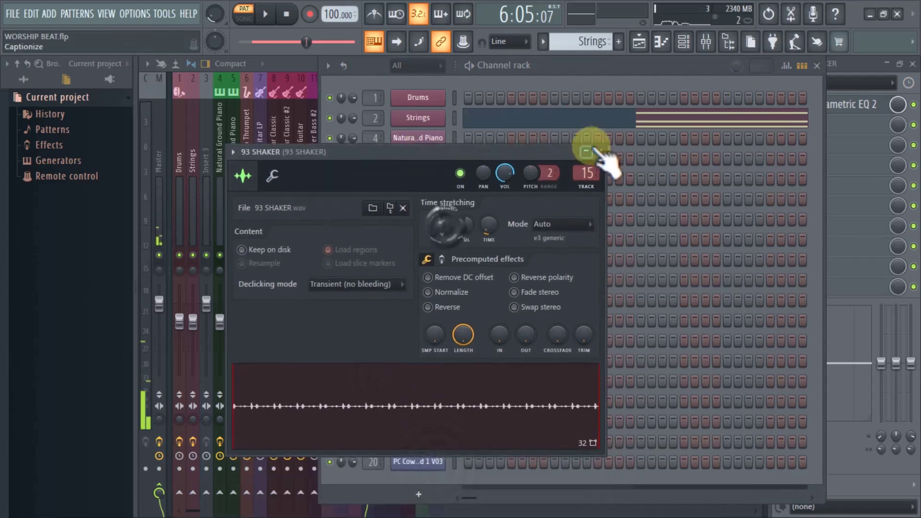
pyautogui.click(595, 144)
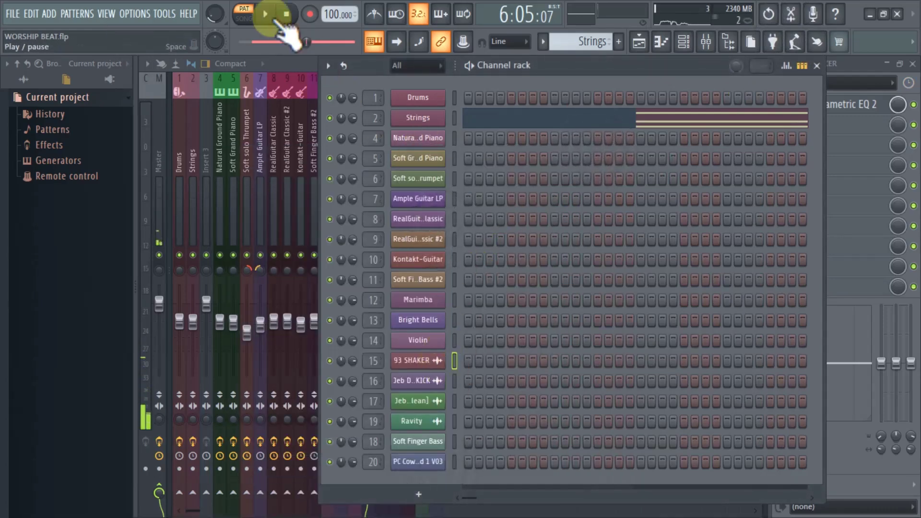
# View the Jeb DrumLupe NO KICK and Ravity audio clip channels, closing the Ravity window
pyautogui.click(428, 381)
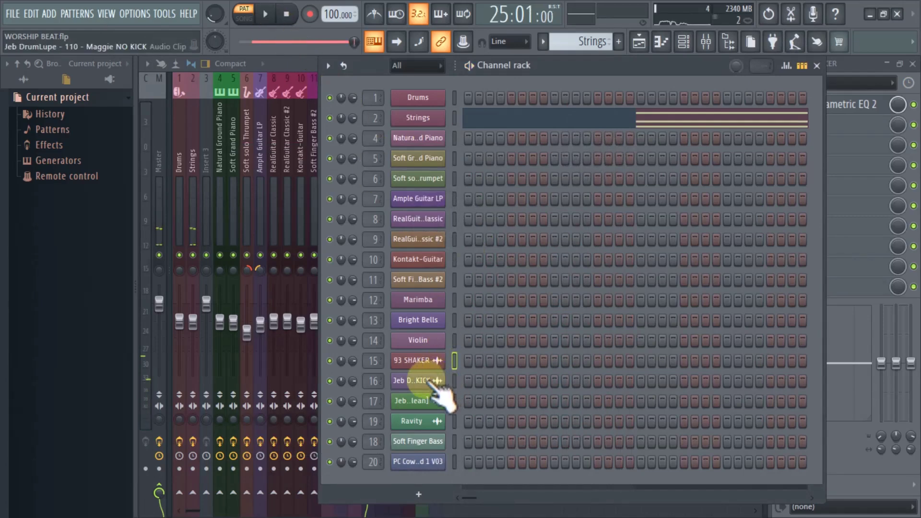
pyautogui.moveTo(417, 421); pyautogui.dragTo(395, 404)
pyautogui.click(536, 144)
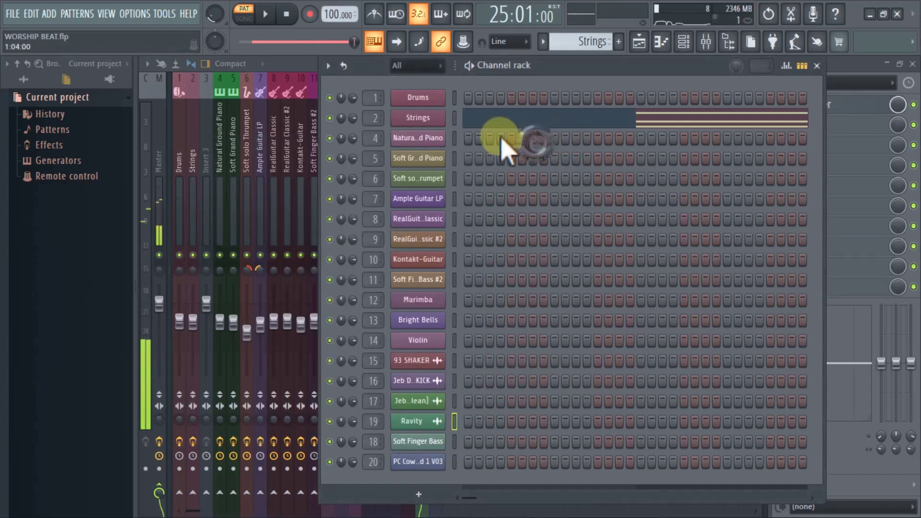
# Audition the PC Cow Closed 1 V03 channel's sample, close its window, and hide the channel rack and mixer
pyautogui.click(415, 467)
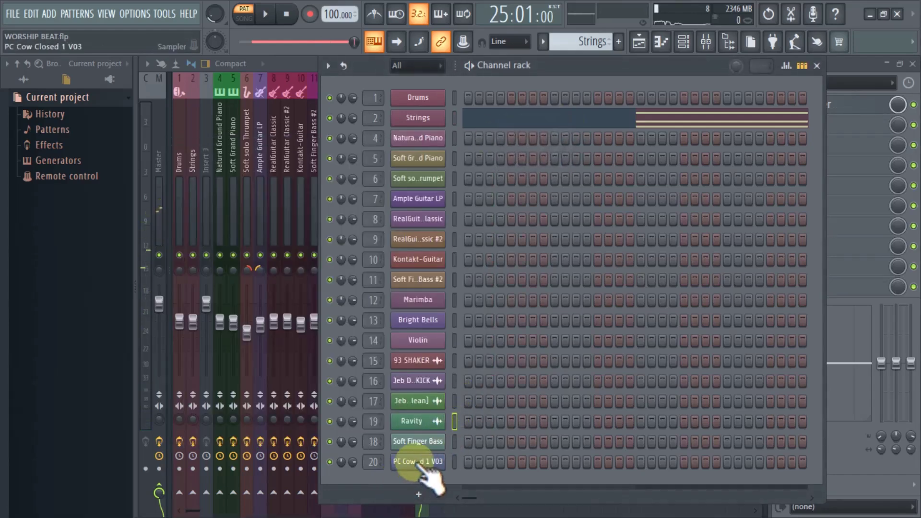
pyautogui.click(349, 447)
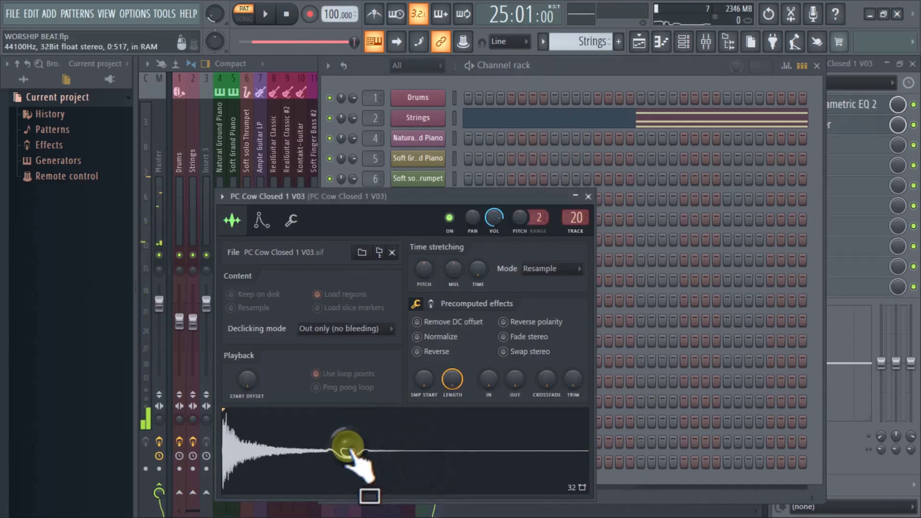
pyautogui.click(398, 441)
pyautogui.click(588, 196)
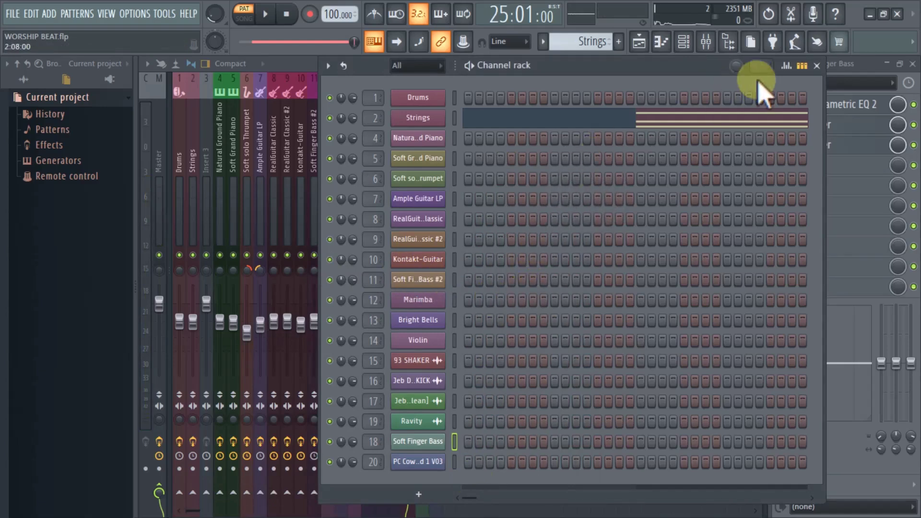
pyautogui.click(816, 65)
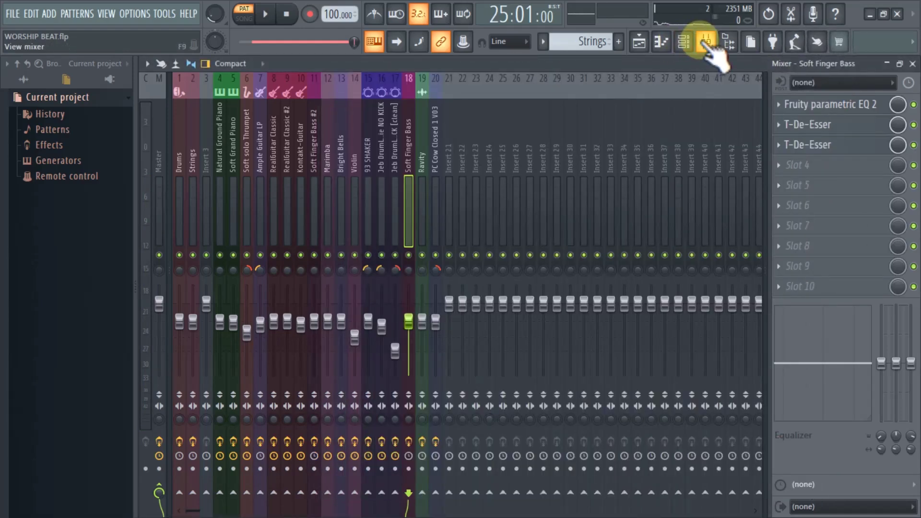
pyautogui.click(706, 43)
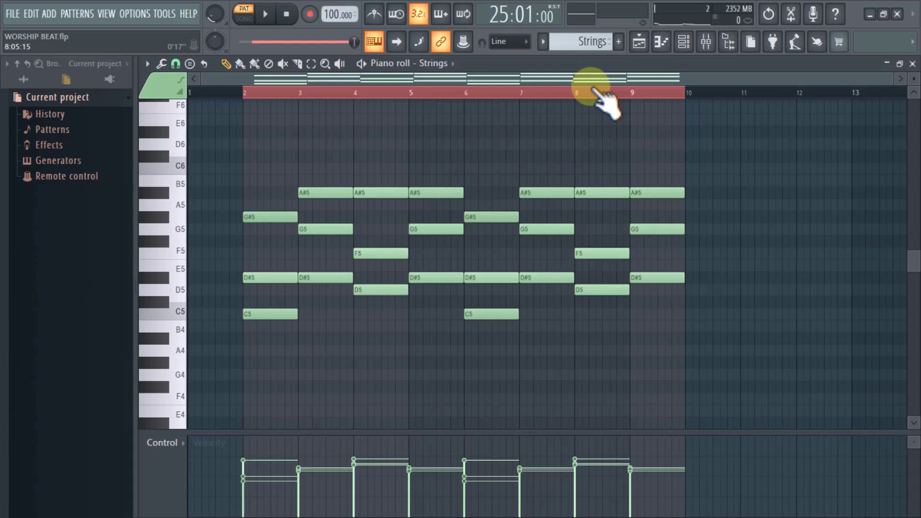
# Clear the time selection in the Strings piano roll and briefly play its chords from just before bar 2
pyautogui.click(594, 92)
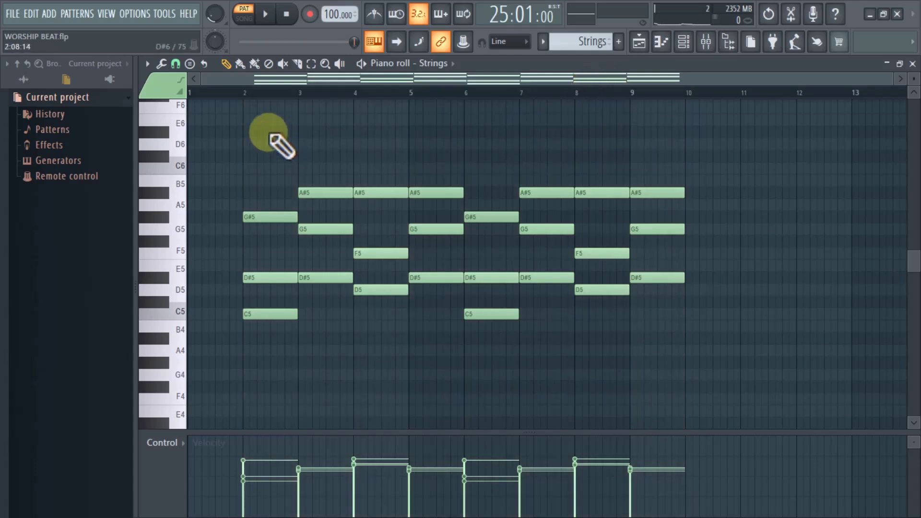
pyautogui.click(237, 93)
pyautogui.press('space')
pyautogui.click(286, 14)
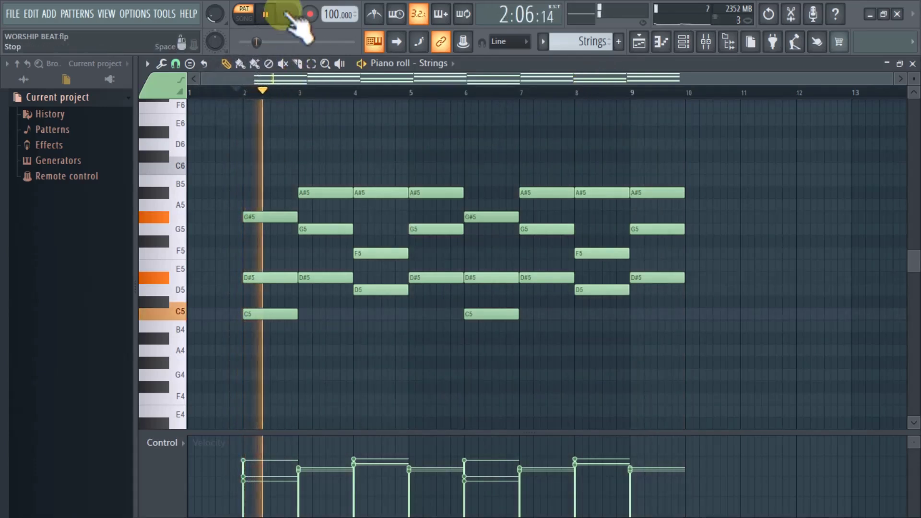
# Solo Track 9 with the RealGuitar Classic clip in the playlist and play it back in song mode
pyautogui.click(709, 42)
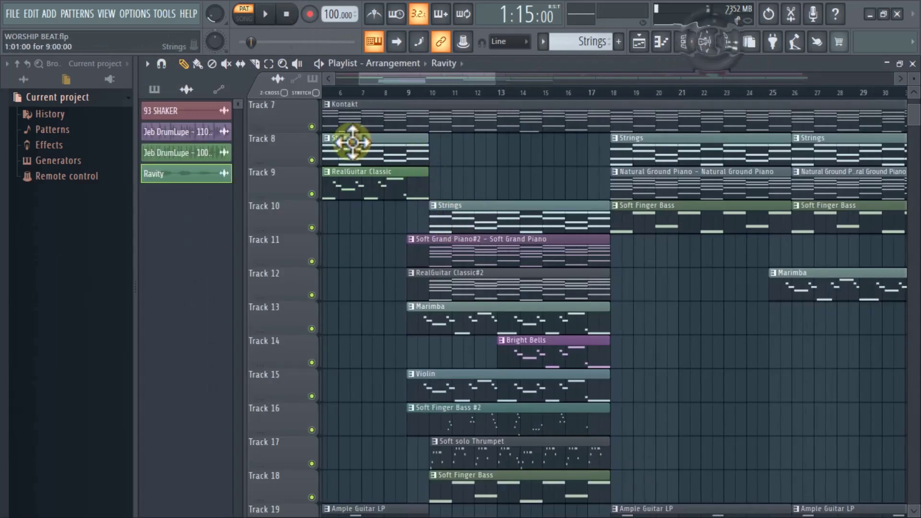
pyautogui.scroll(5, 406, 91)
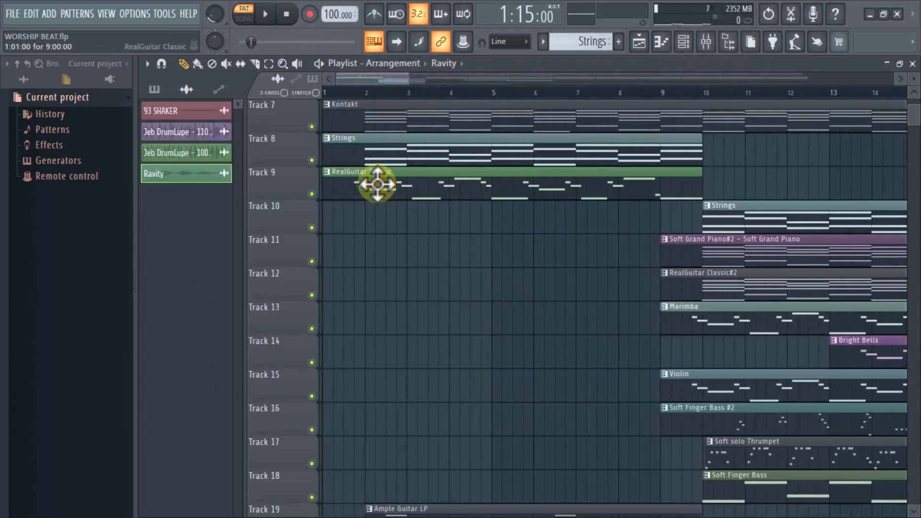
pyautogui.click(385, 184)
pyautogui.press('space')
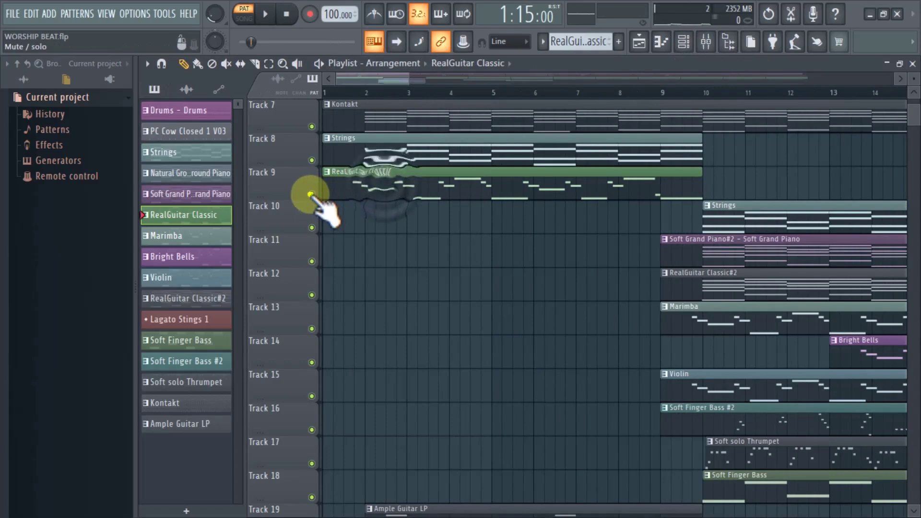
pyautogui.rightClick(312, 194)
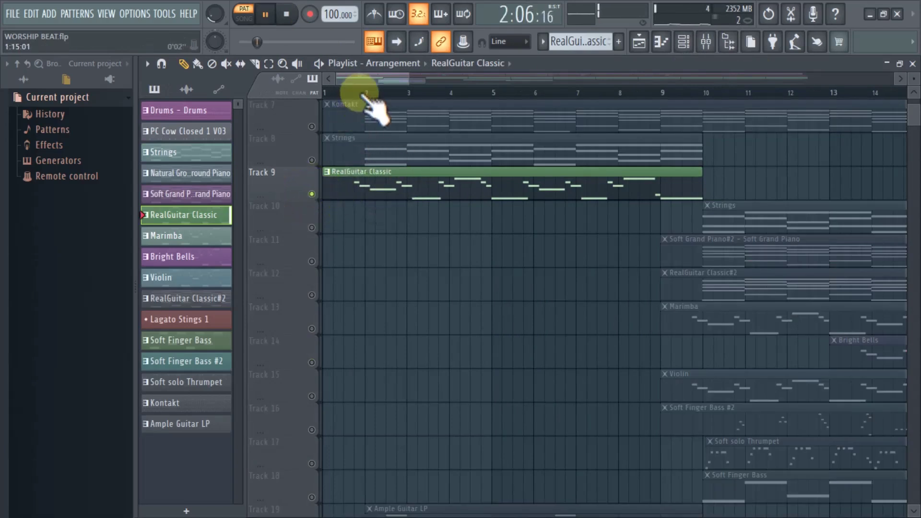
pyautogui.click(244, 19)
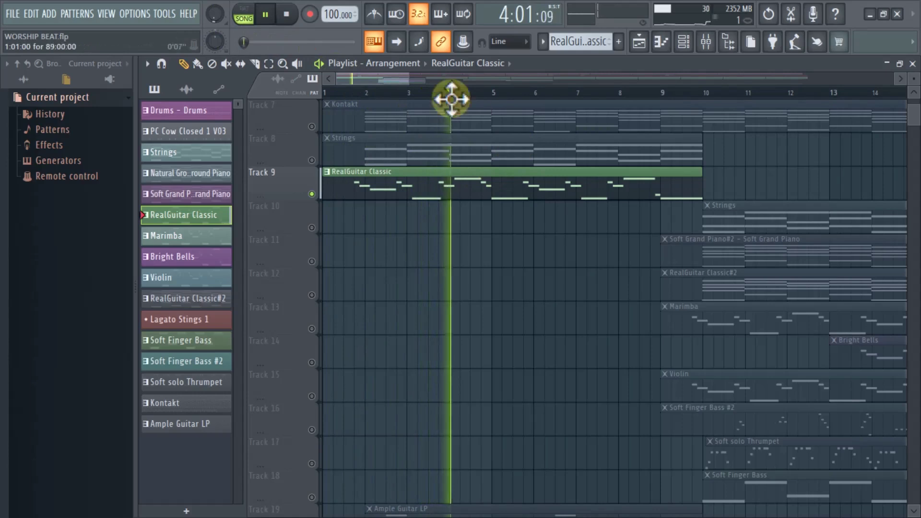
pyautogui.moveTo(452, 100); pyautogui.dragTo(408, 82)
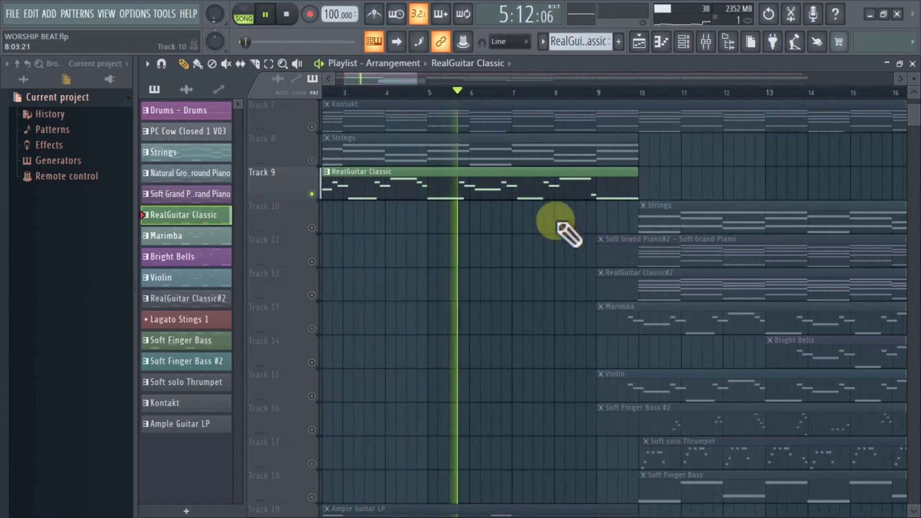
pyautogui.scroll(-3, 539, 214)
pyautogui.scroll(-2, 486, 227)
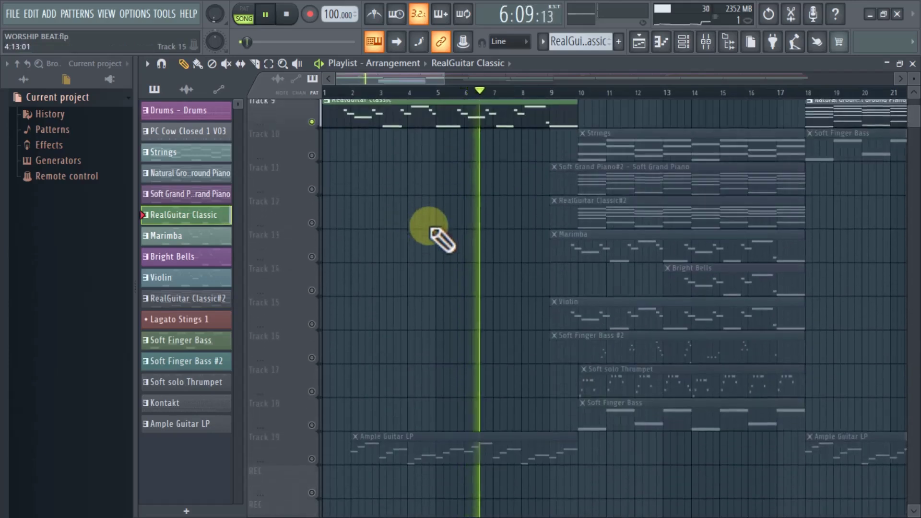
pyautogui.press('space')
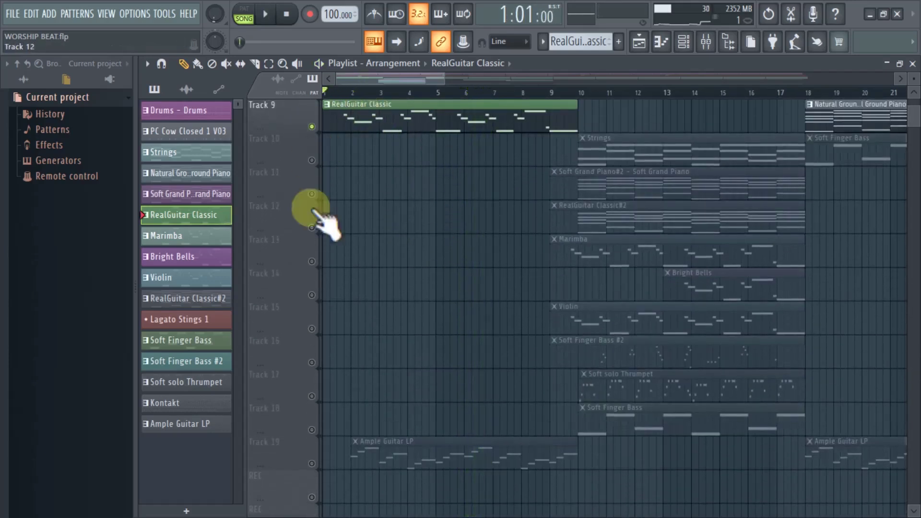
# Solo Track 19 with the Ample Guitar LP clips and start playback of the song
pyautogui.rightClick(311, 463)
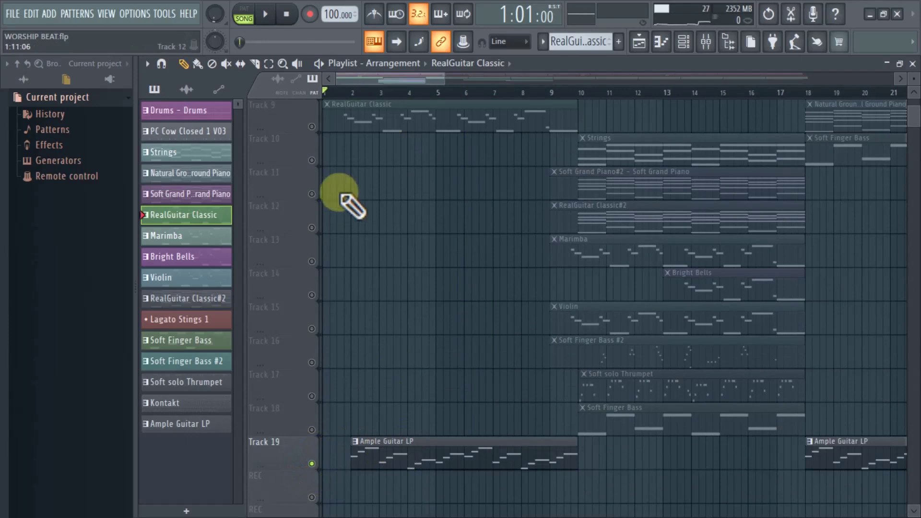
pyautogui.press('space')
pyautogui.scroll(-2, 417, 374)
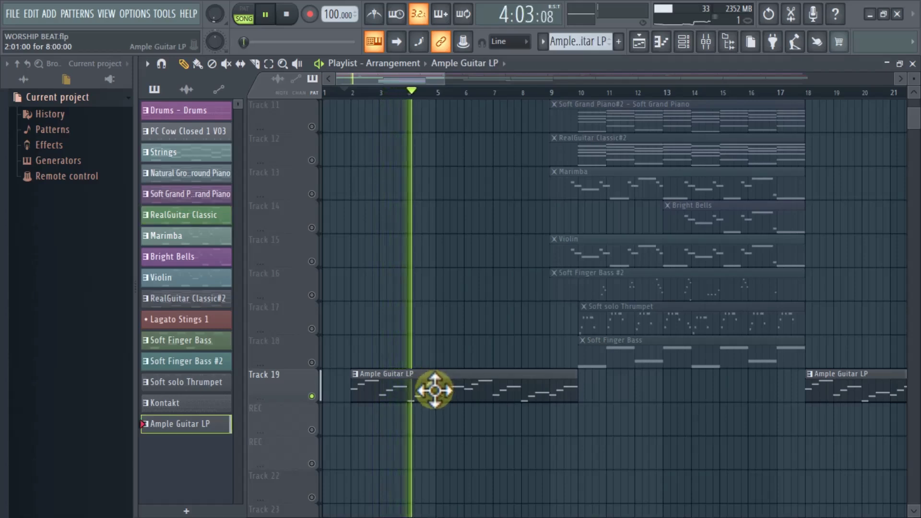
# View the Ample Guitar LP piano roll during playback, clear its time selection, and return to the playlist with playback stopped
pyautogui.doubleClick(434, 386)
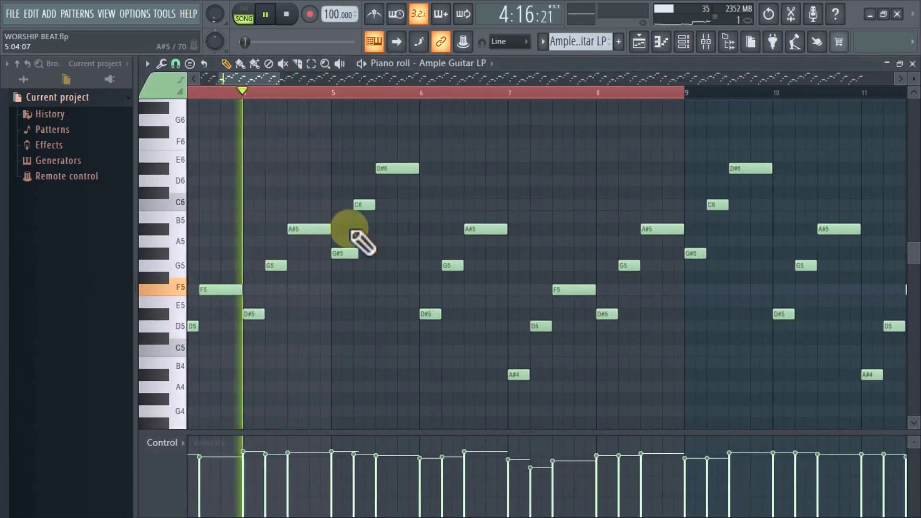
pyautogui.scroll(-2, 354, 240)
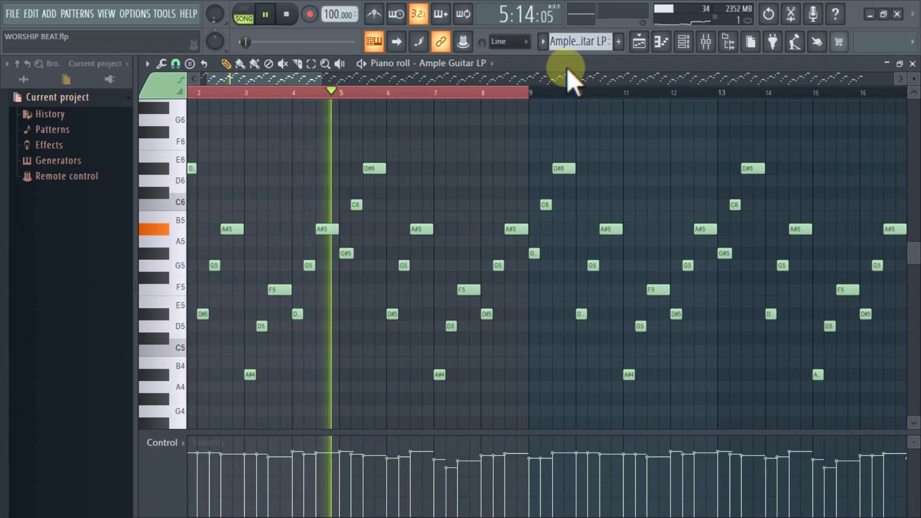
pyautogui.click(535, 93)
pyautogui.scroll(-2, 433, 161)
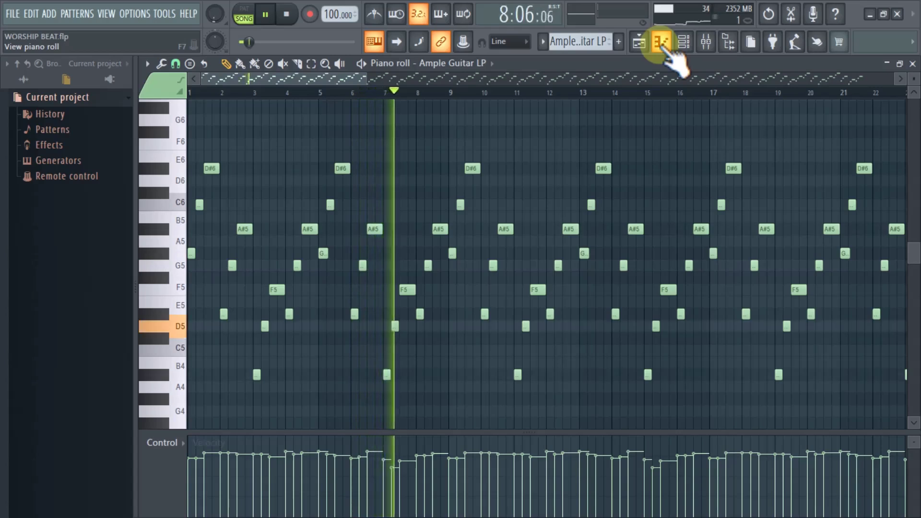
pyautogui.click(664, 44)
pyautogui.press('space')
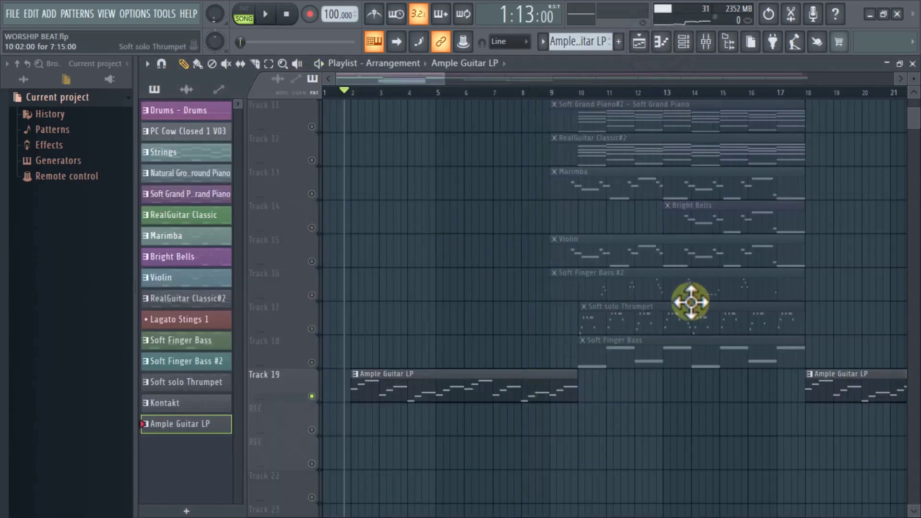
# Move the playback position to bar 9, unmute Track 16 with the Soft Finger Bass #2 clip, and briefly play the song
pyautogui.scroll(-2, 692, 300)
pyautogui.scroll(2, 575, 269)
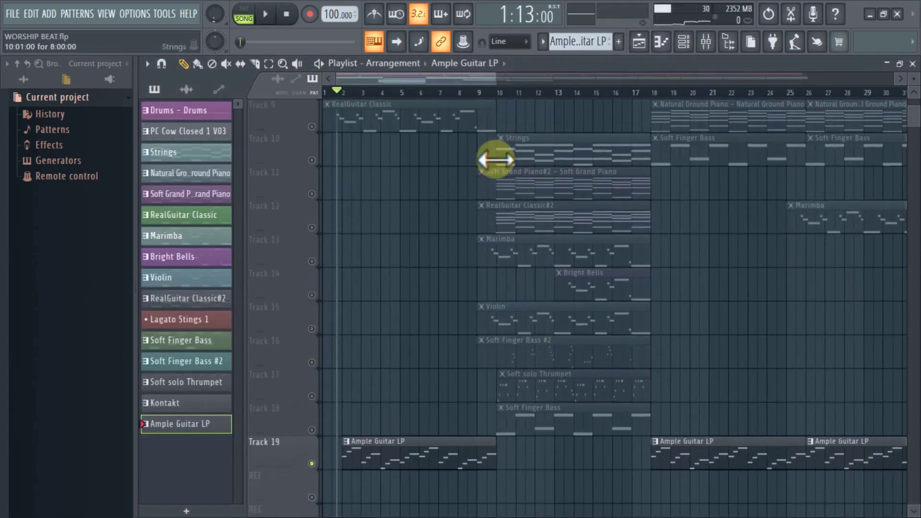
pyautogui.click(482, 93)
pyautogui.scroll(2, 520, 257)
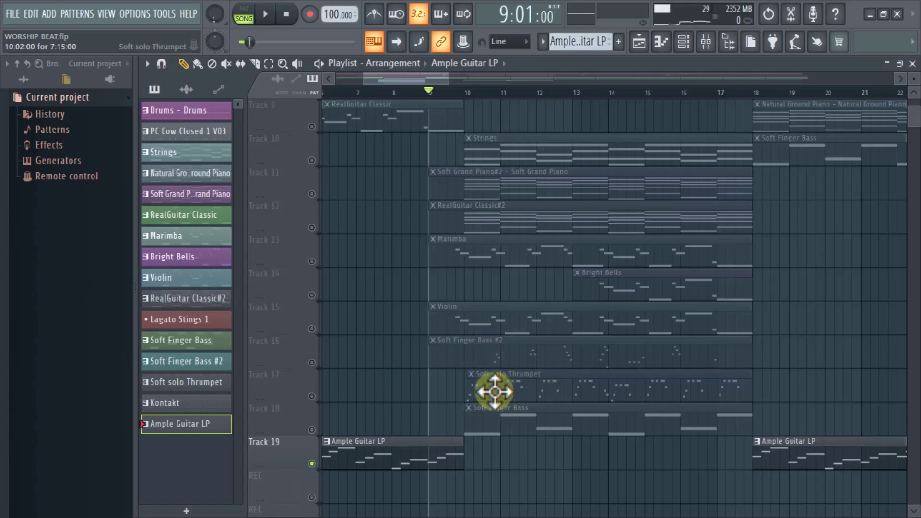
pyautogui.click(312, 362)
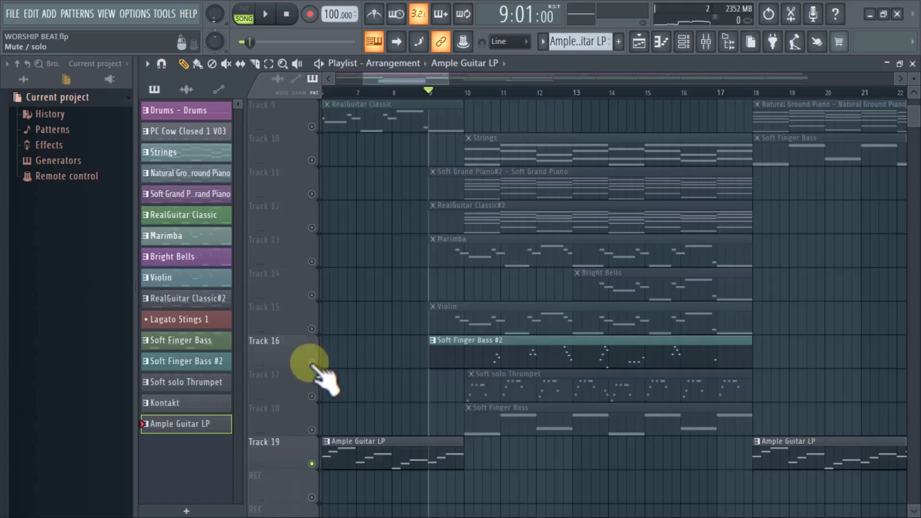
pyautogui.press('space')
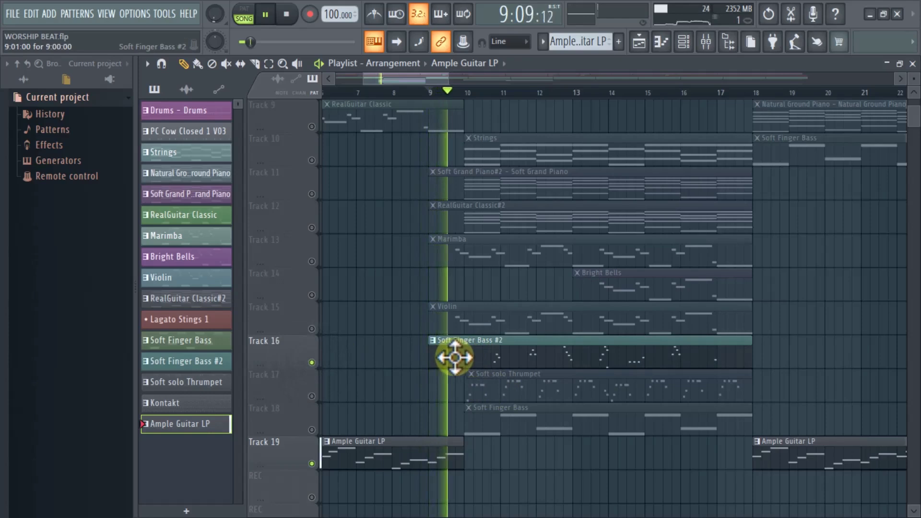
pyautogui.press('space')
# Solo Track 16 with the Soft Finger Bass #2 clip, play it from bar 9, and stop playback
pyautogui.keyDown('ctrl'); pyautogui.click(312, 362); pyautogui.keyUp('ctrl')
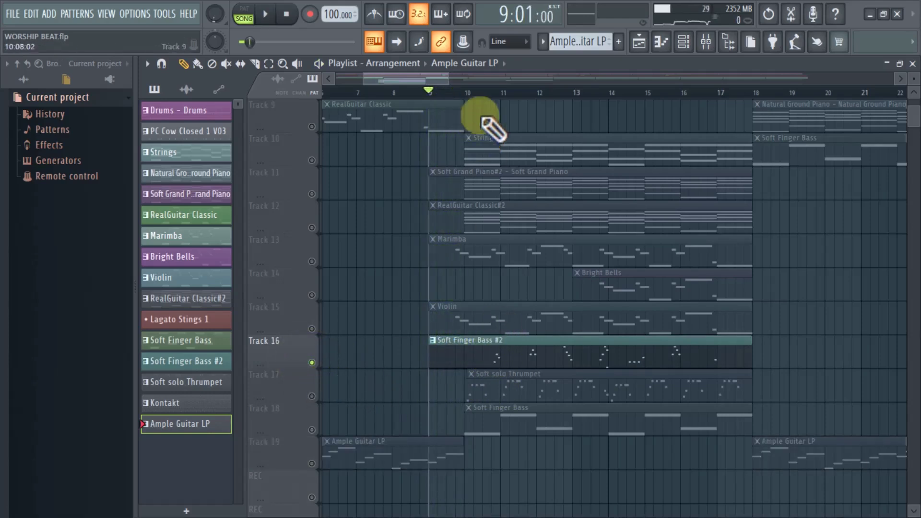
pyautogui.press('space')
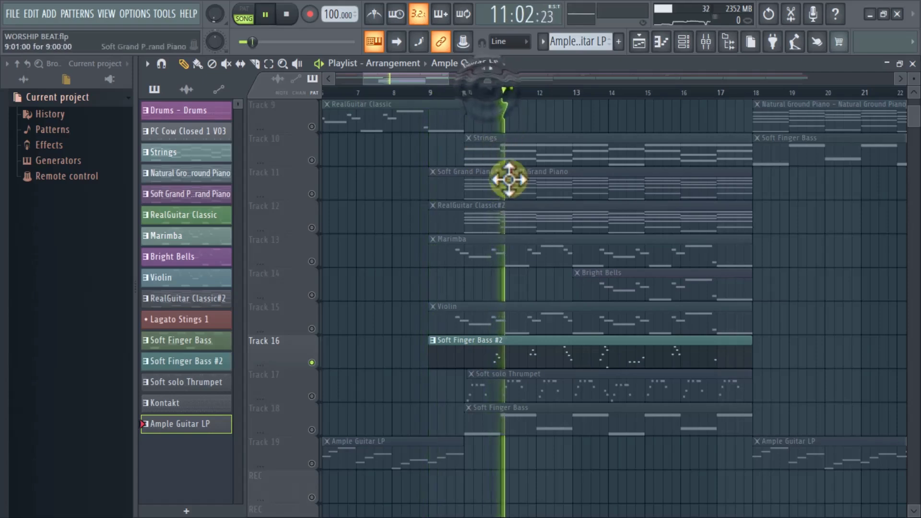
pyautogui.scroll(-2, 534, 304)
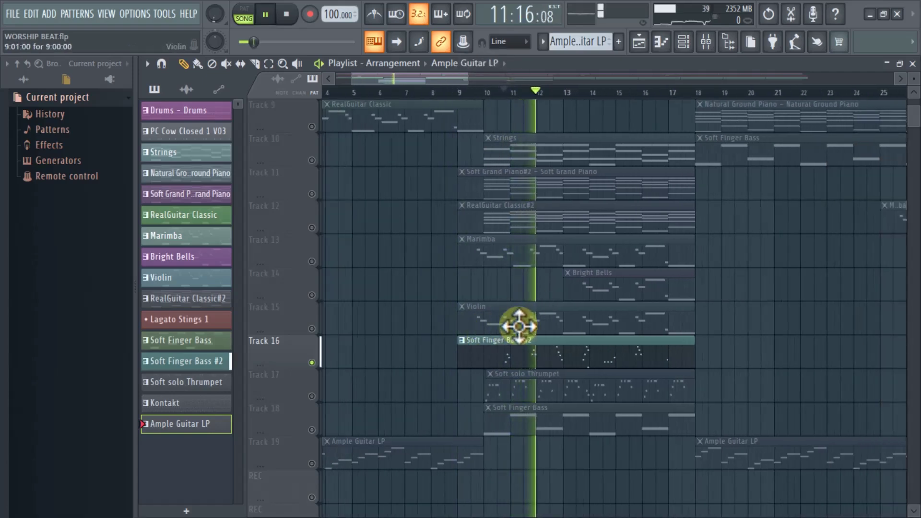
pyautogui.scroll(2, 531, 308)
pyautogui.scroll(-1, 531, 309)
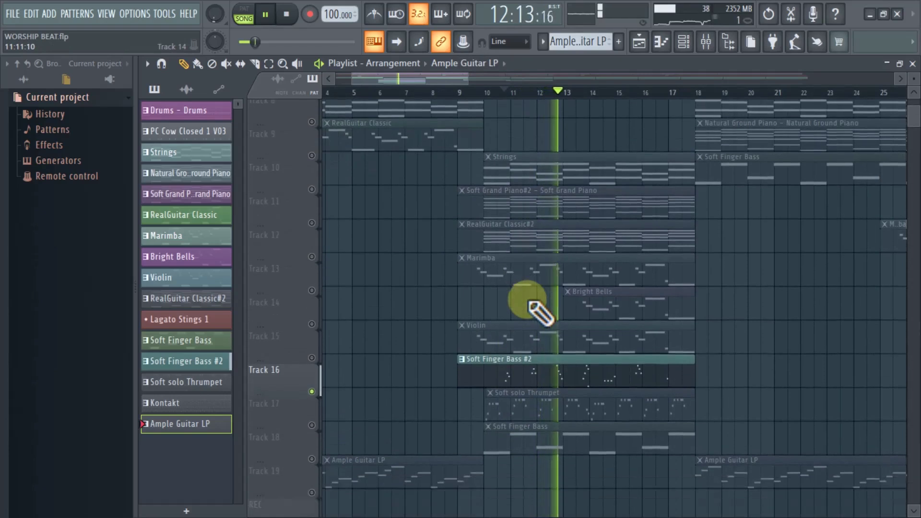
pyautogui.scroll(-1, 537, 309)
pyautogui.scroll(2, 540, 309)
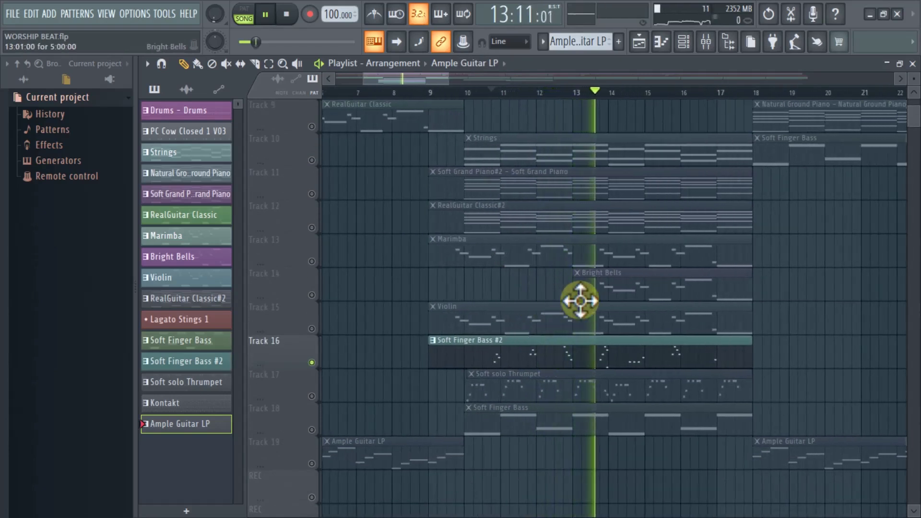
pyautogui.press('space')
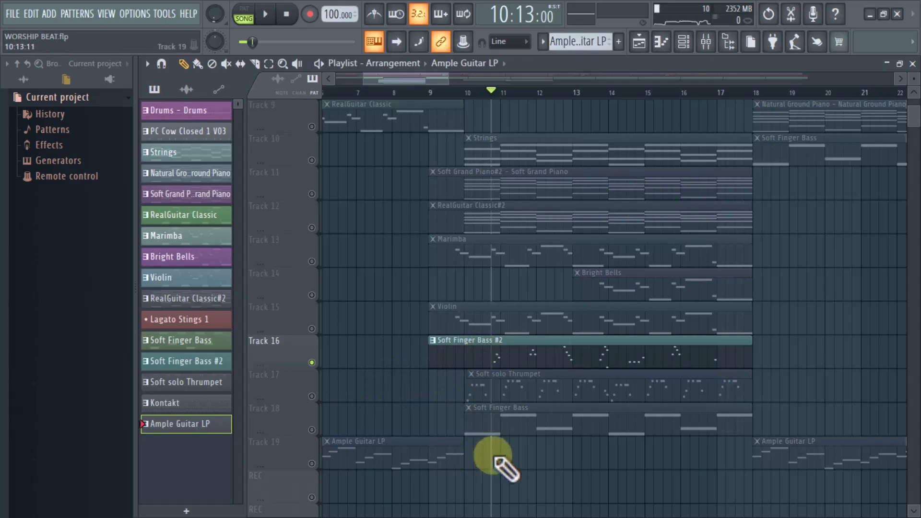
# Unmute Track 18 with the Soft Finger Bass clip, play it together with Track 16 from bar 9, and stop playback
pyautogui.click(312, 430)
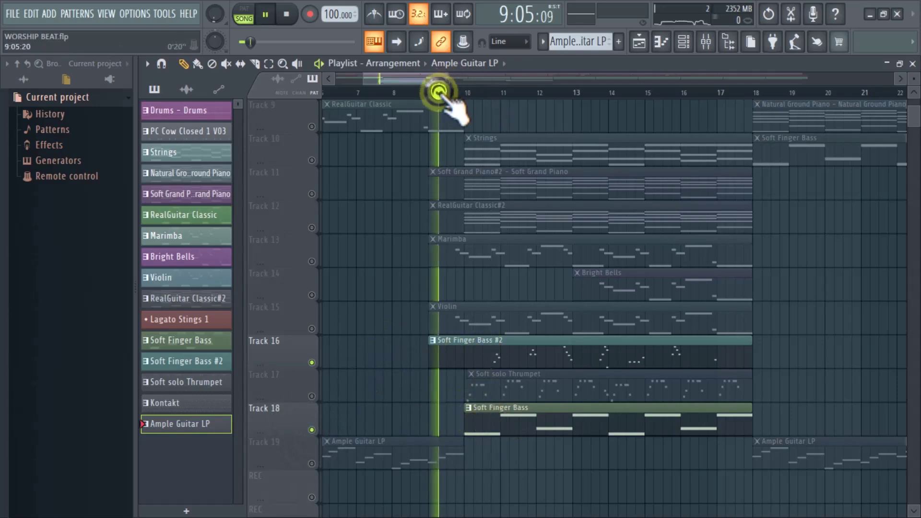
pyautogui.scroll(2, 493, 216)
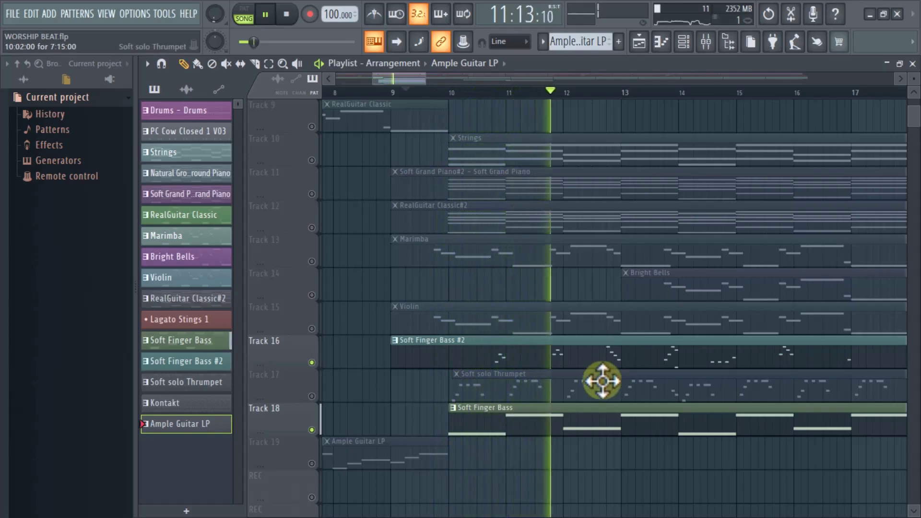
pyautogui.scroll(1, 630, 366)
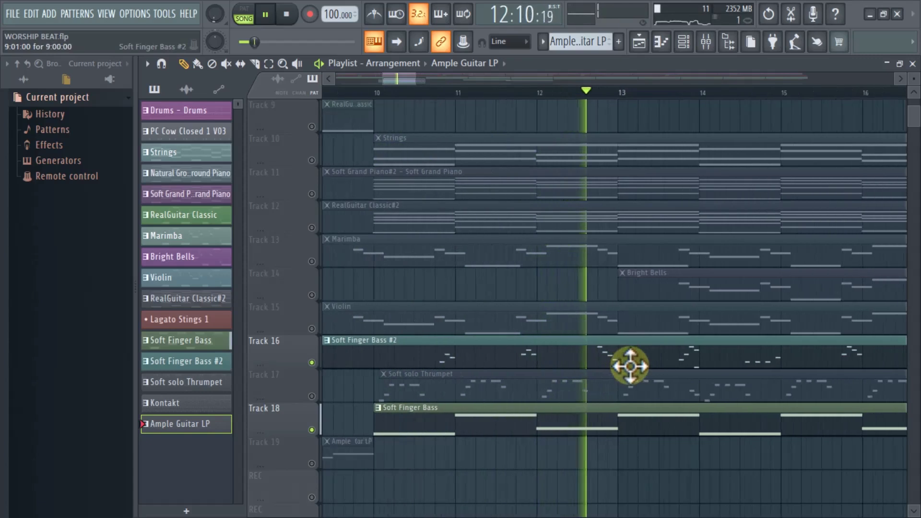
pyautogui.scroll(1, 405, 90)
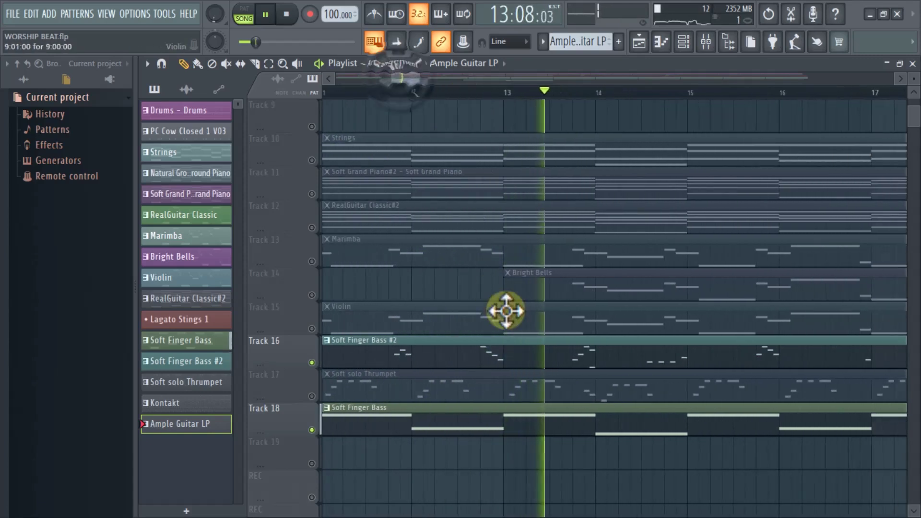
pyautogui.scroll(-3, 584, 365)
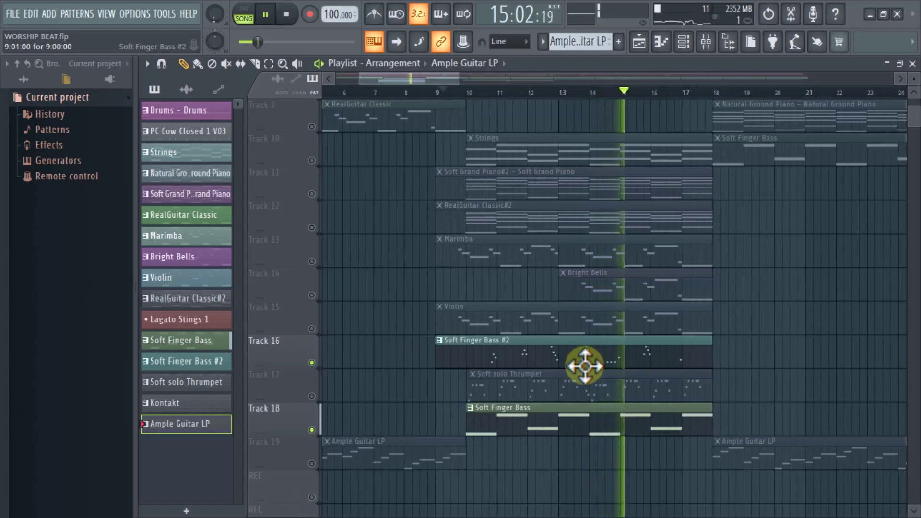
pyautogui.press('space')
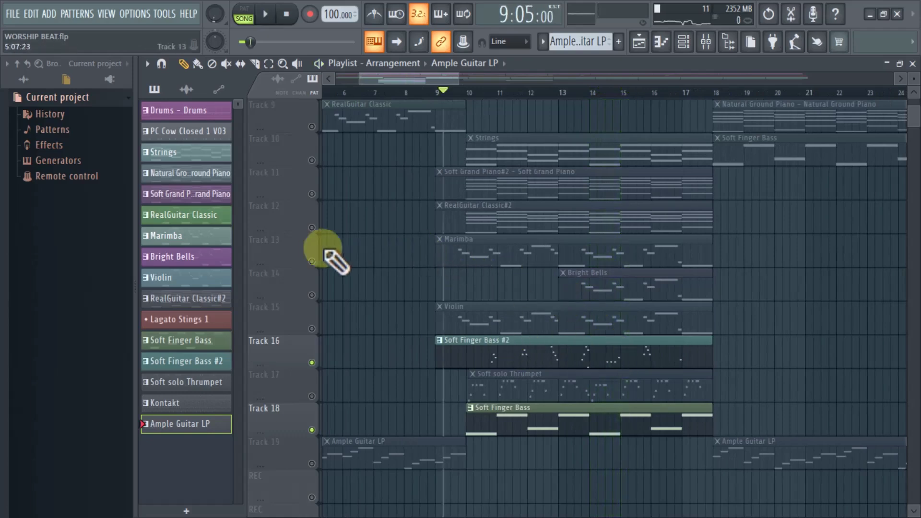
# Unmute Track 13 with the Marimba clip and play it with both bass tracks from bar 9
pyautogui.click(312, 261)
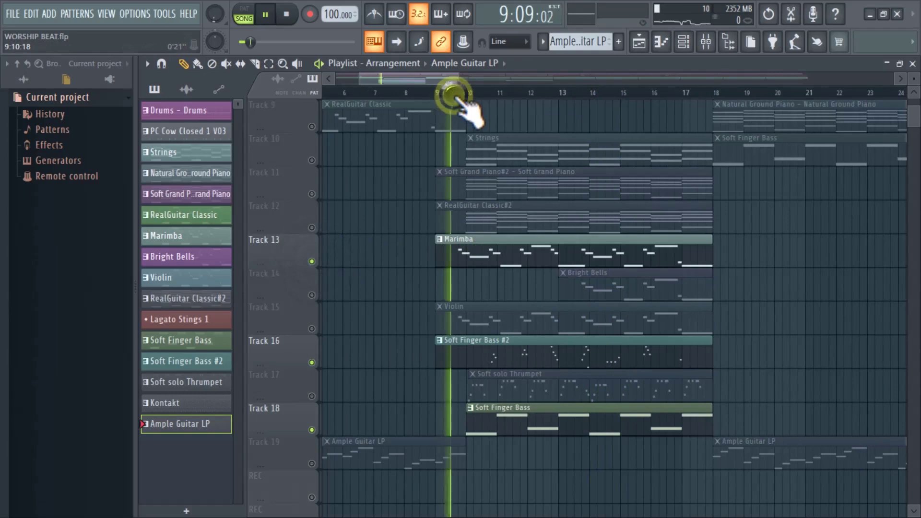
pyautogui.moveTo(402, 77); pyautogui.dragTo(411, 83)
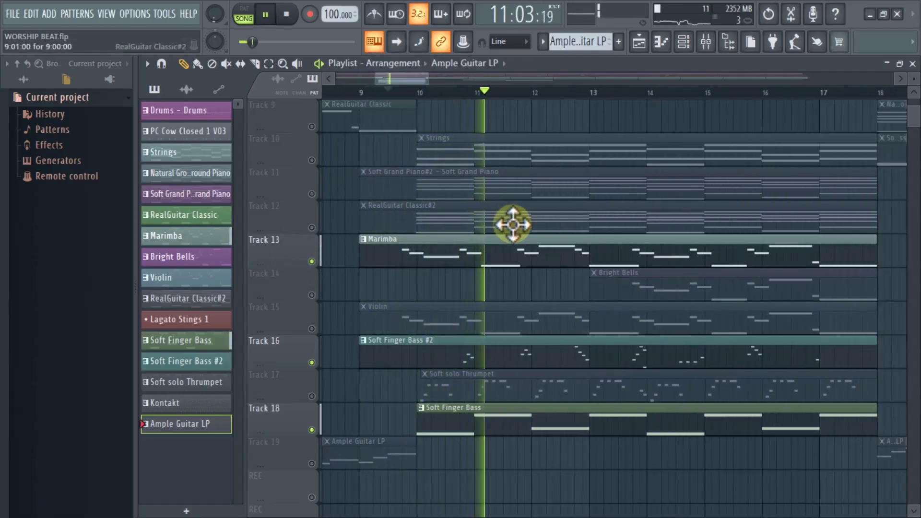
pyautogui.scroll(-2, 512, 224)
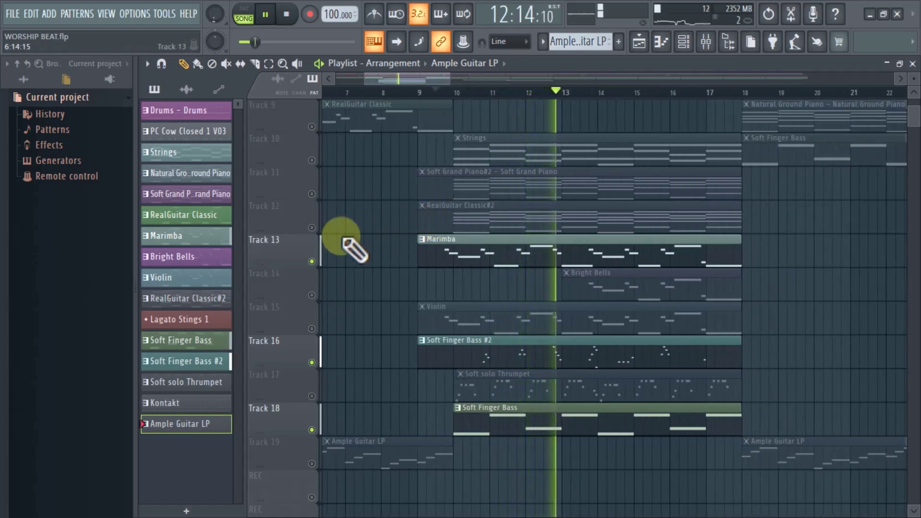
# Unmute Track 12 with RealGuitar Classic#2 and Track 10 with Strings during playback, and restart playback from bar 10
pyautogui.click(311, 227)
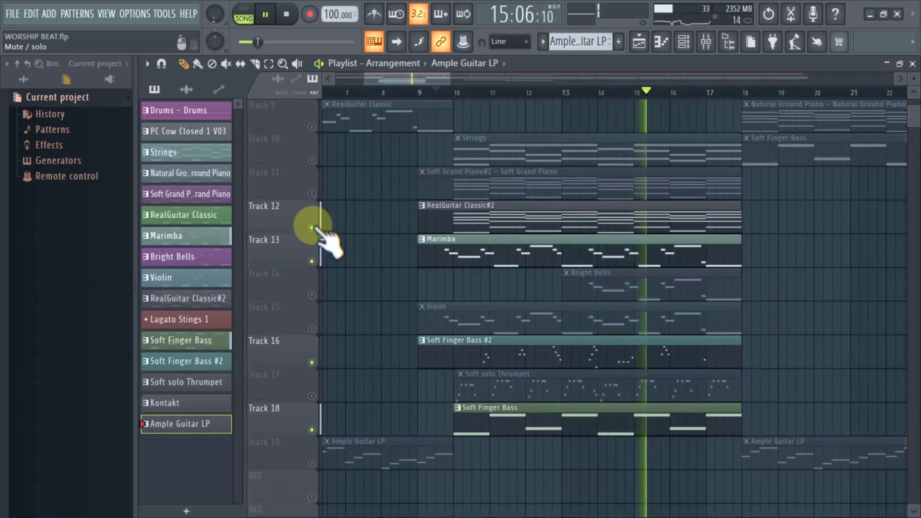
pyautogui.click(311, 160)
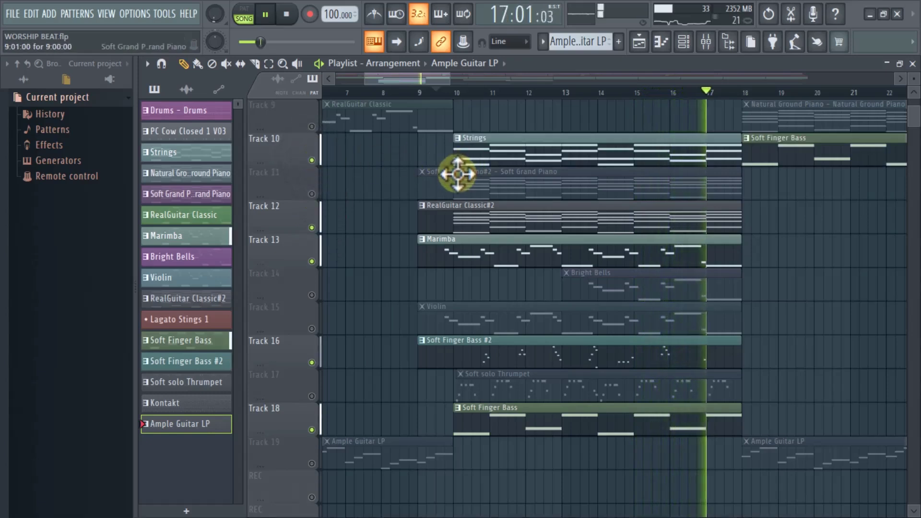
pyautogui.press('space')
pyautogui.press('space')
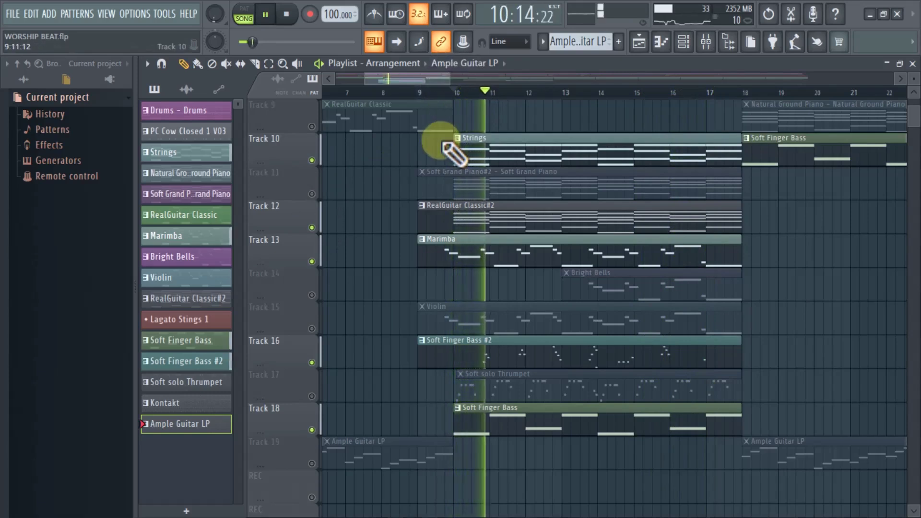
# Unmute the Soft Grand Piano#2, Violin and Bright Bells tracks (11, 15 and 14) during playback, and stop the song
pyautogui.click(312, 194)
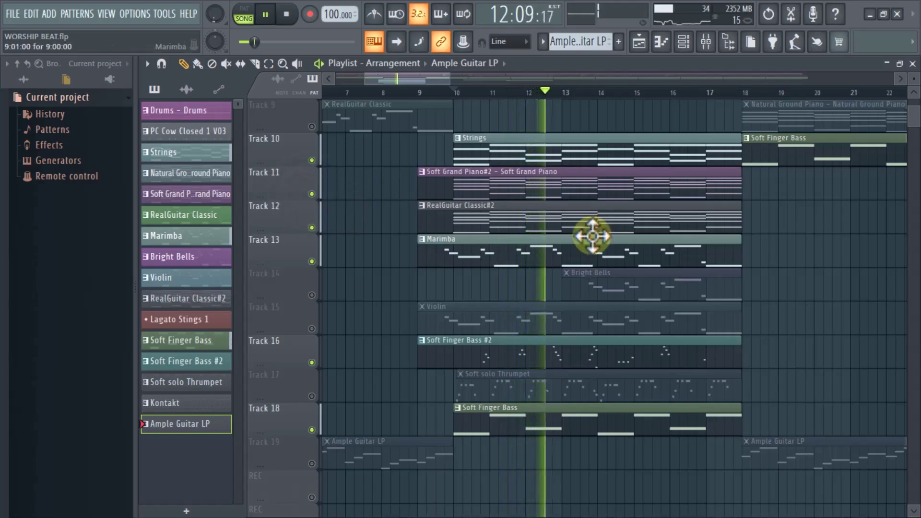
pyautogui.click(311, 328)
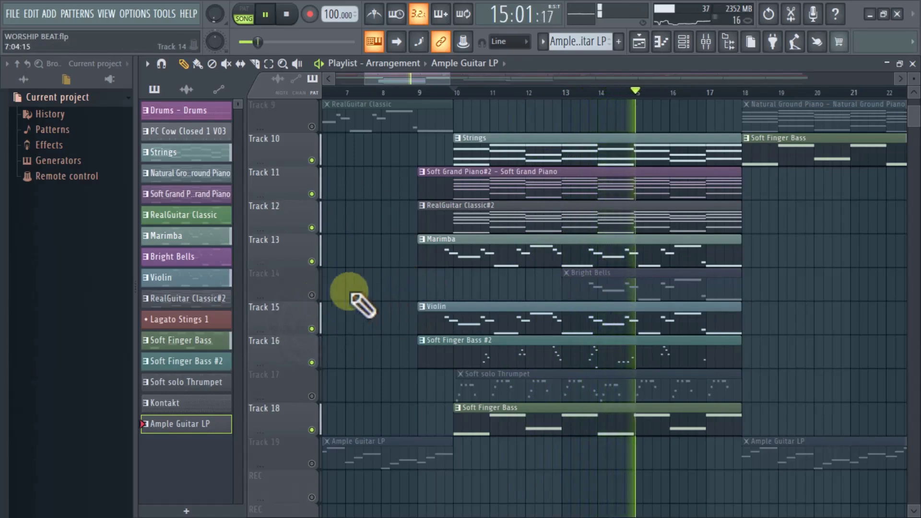
pyautogui.click(312, 295)
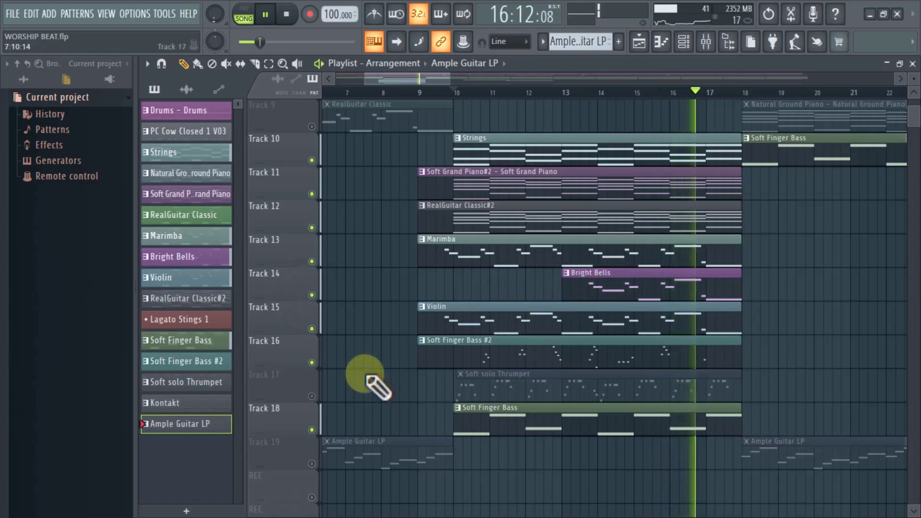
pyautogui.press('space')
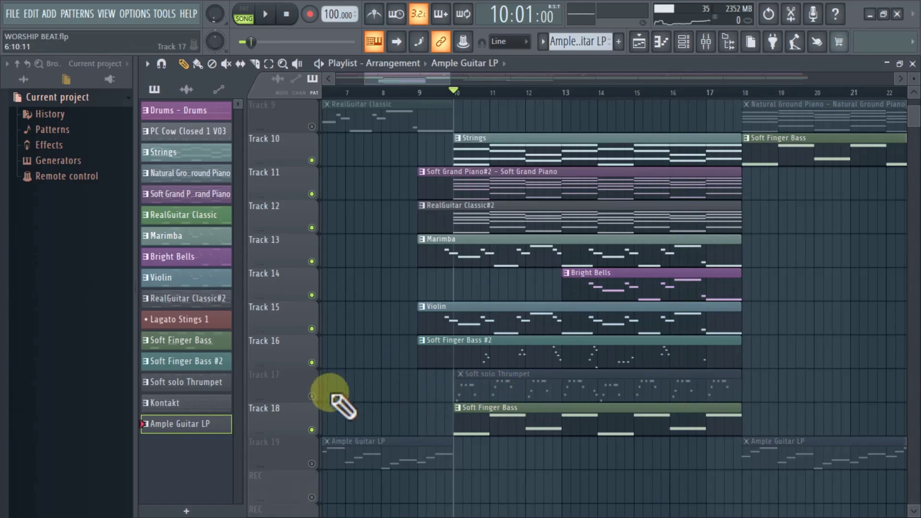
# Select the Soft solo Thrumpet clip, solo Track 17, play it back from bar 10, and stop playback
pyautogui.click(467, 387)
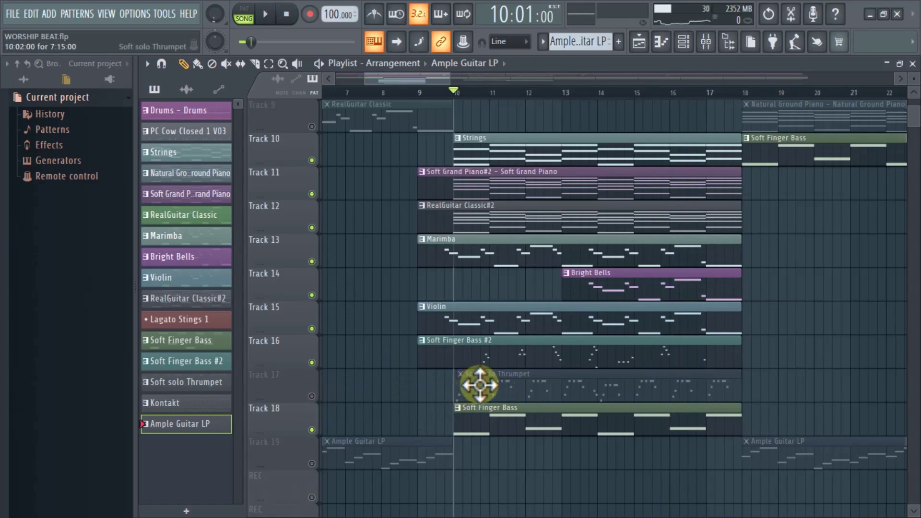
pyautogui.keyDown('ctrl'); pyautogui.click(312, 397); pyautogui.keyUp('ctrl')
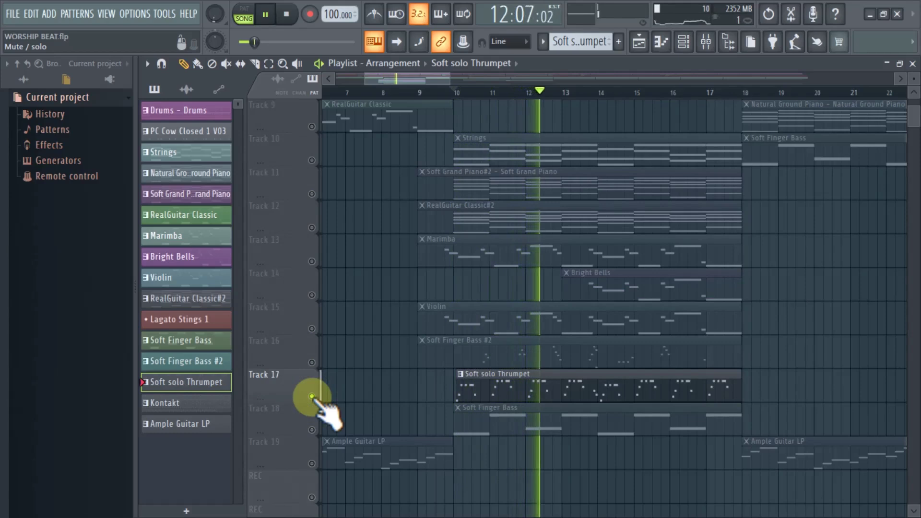
pyautogui.press('space')
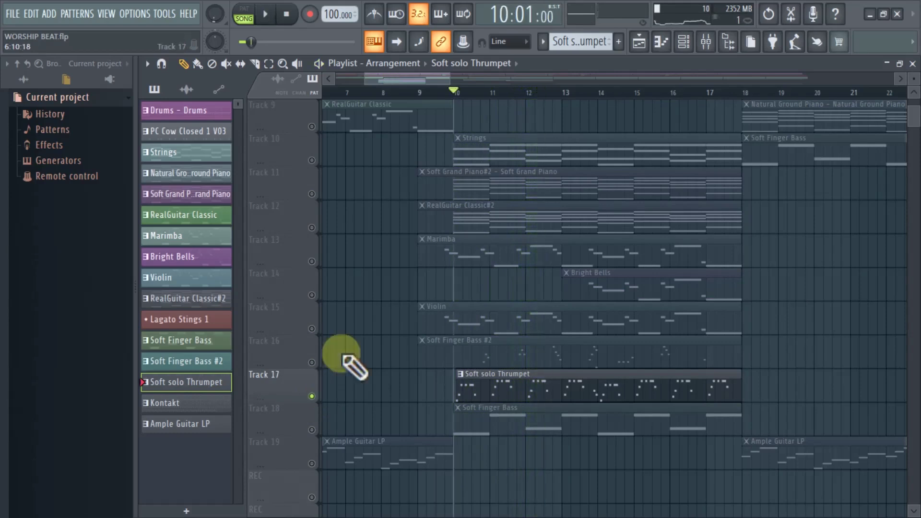
# Unmute Tracks 10 to 16 alongside the Soft solo Thrumpet on Track 17 and play them together from bar 10
pyautogui.click(311, 160)
pyautogui.click(311, 194)
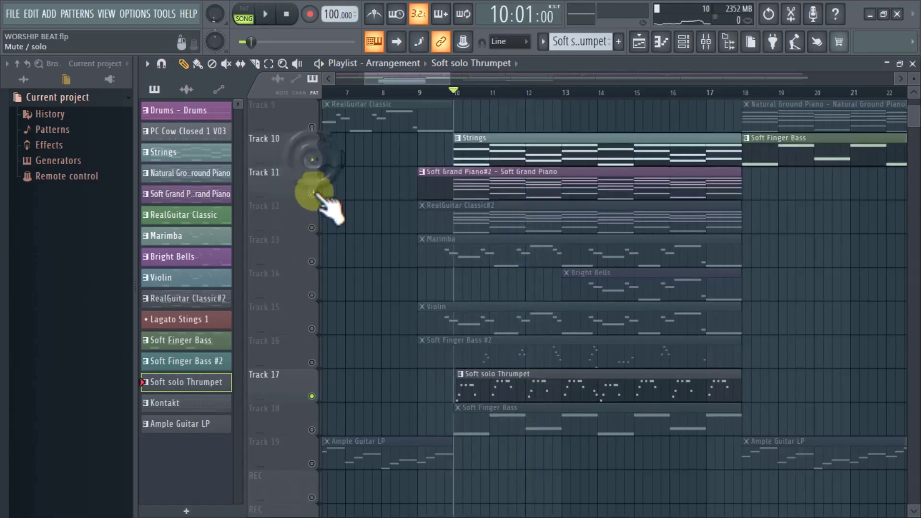
pyautogui.click(311, 228)
pyautogui.click(312, 262)
pyautogui.click(311, 294)
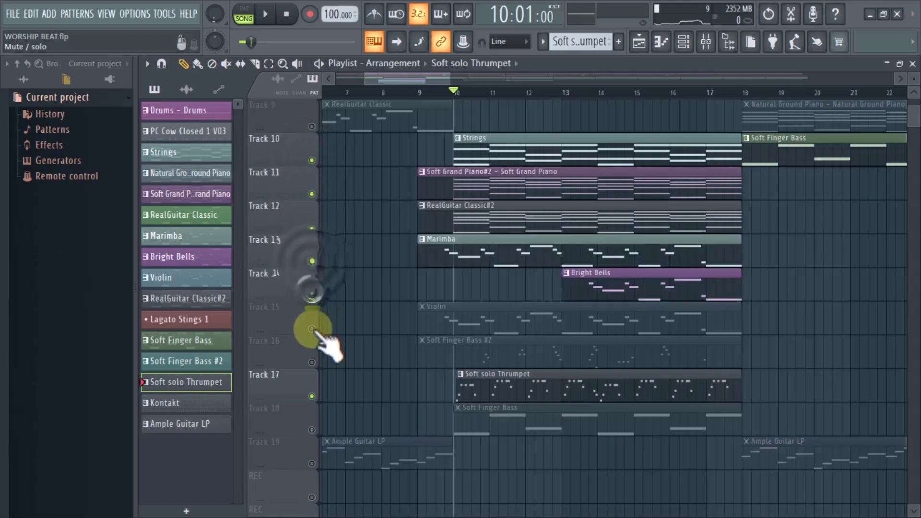
pyautogui.press('space')
pyautogui.click(311, 328)
pyautogui.click(312, 362)
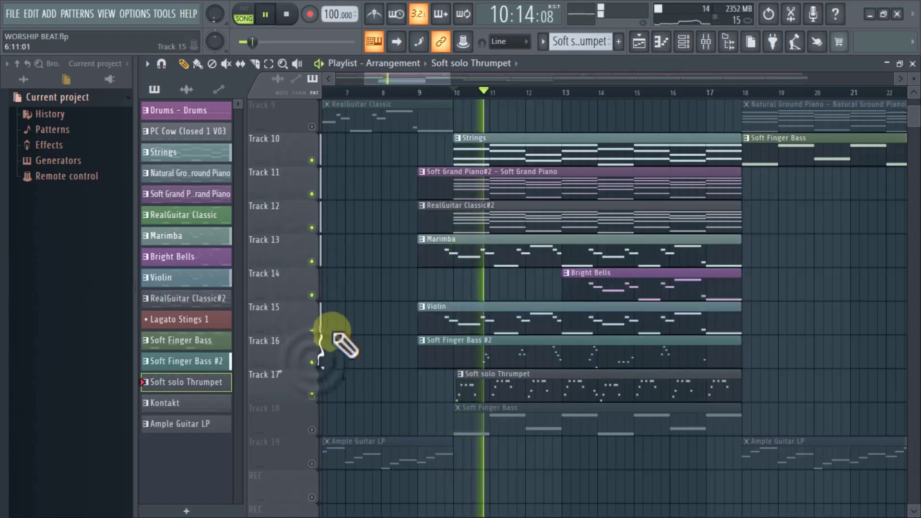
# Unmute Track 1 with the Drums clip and Track 5 with the 93 SHAKER clips while the song plays
pyautogui.scroll(8, 493, 206)
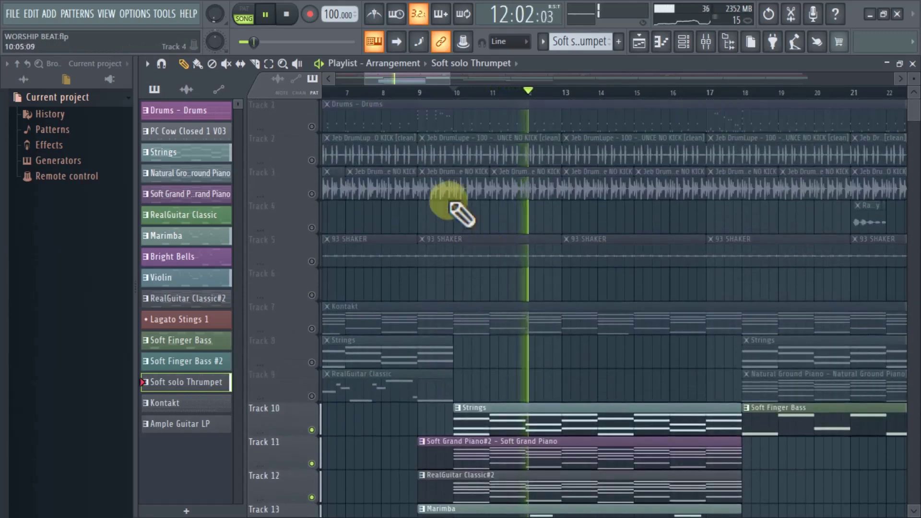
pyautogui.click(312, 126)
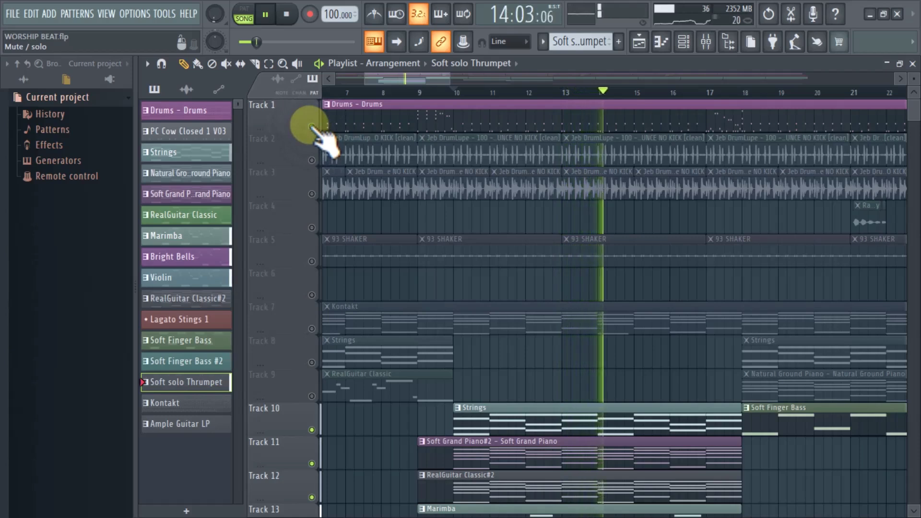
pyautogui.click(311, 261)
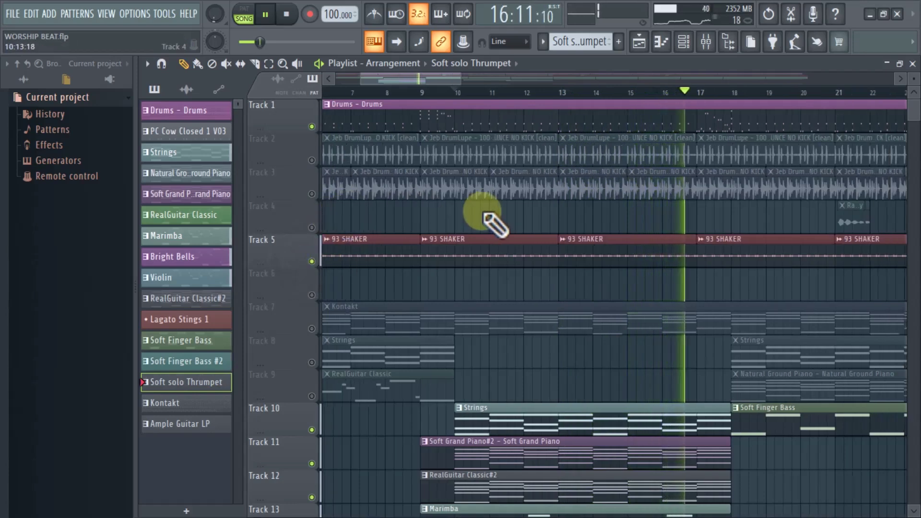
# Review the layered clips on Tracks 5 to 17 while the song plays, and stop playback
pyautogui.scroll(-4, 485, 213)
pyautogui.scroll(-5, 485, 231)
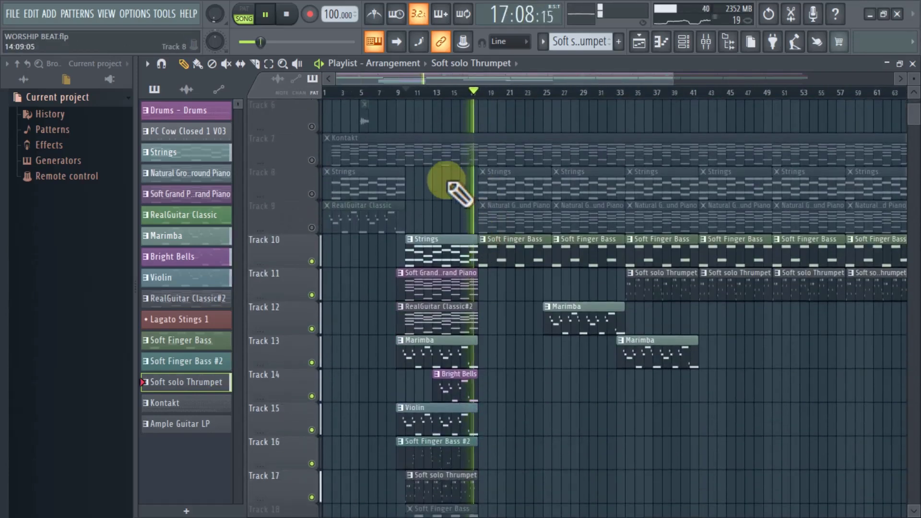
pyautogui.scroll(3, 456, 187)
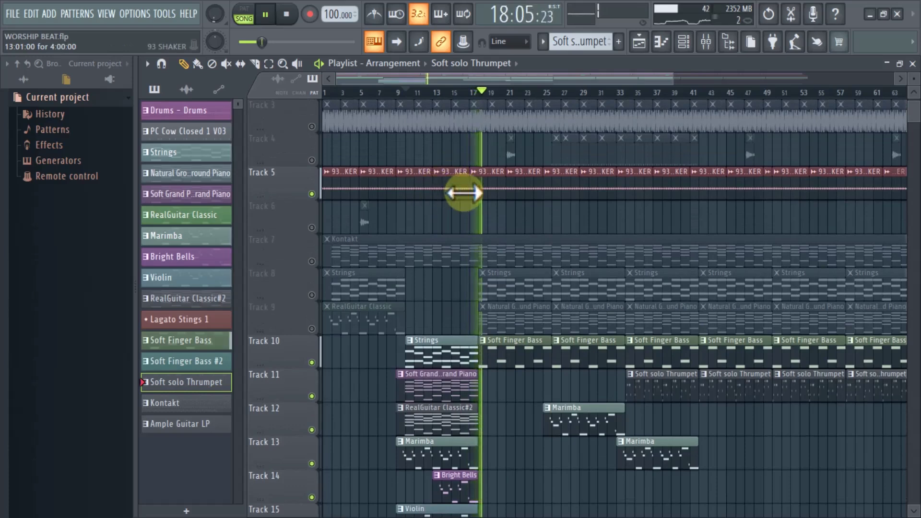
pyautogui.press('space')
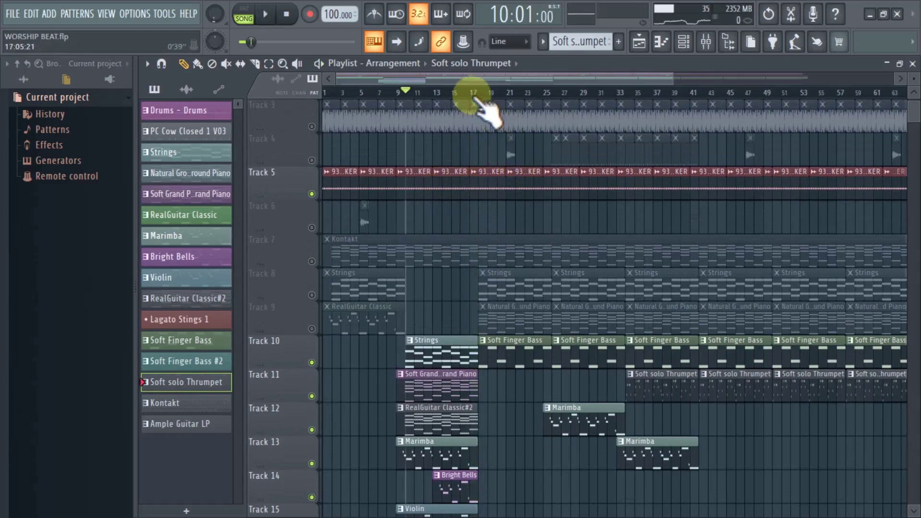
# Solo Track 2 with the drum loop clips, and clear the solo so all playlist tracks are unmuted
pyautogui.scroll(-2, 481, 216)
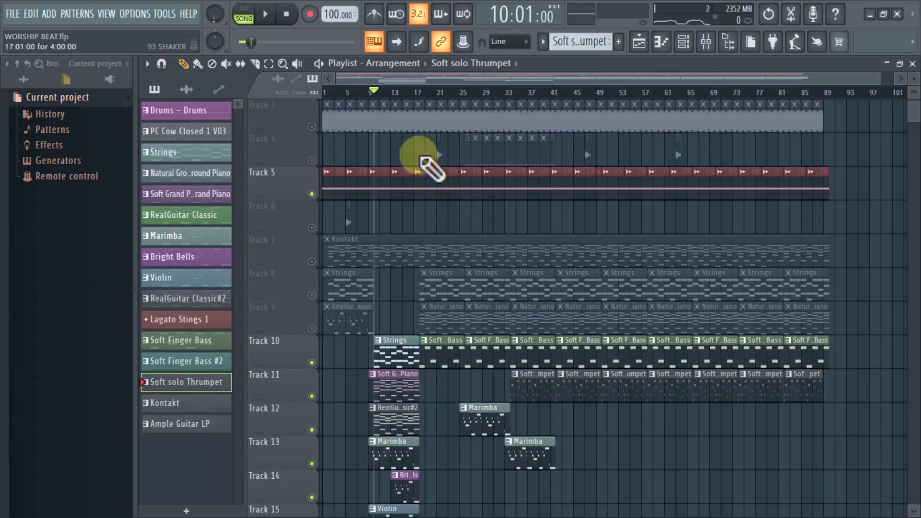
pyautogui.scroll(3, 417, 91)
pyautogui.scroll(1, 314, 161)
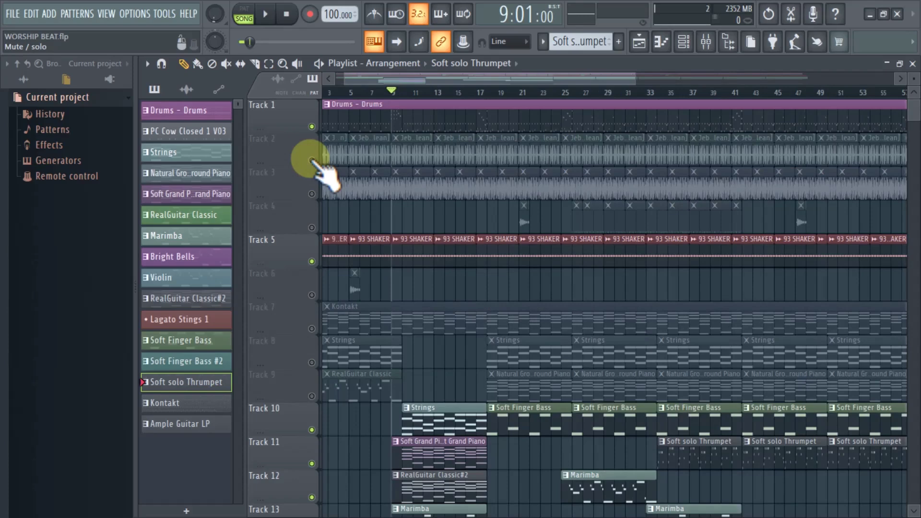
pyautogui.rightClick(311, 160)
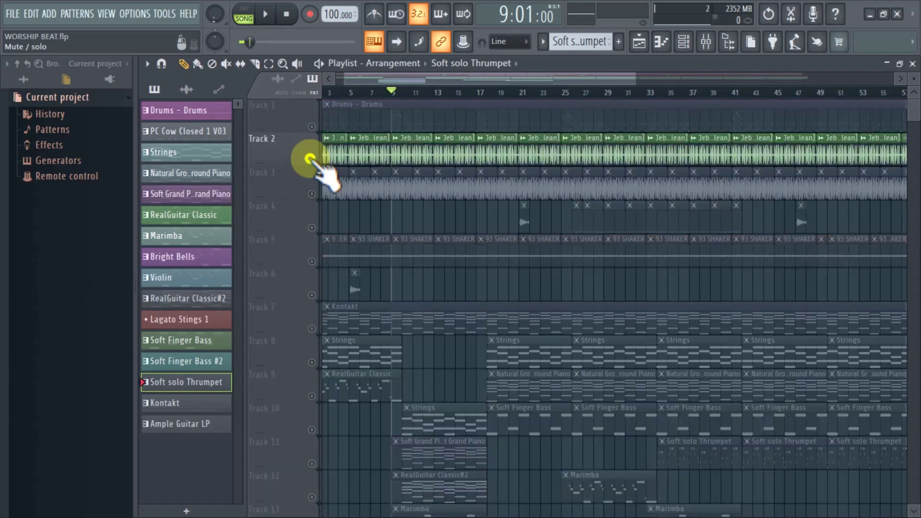
pyautogui.rightClick(311, 160)
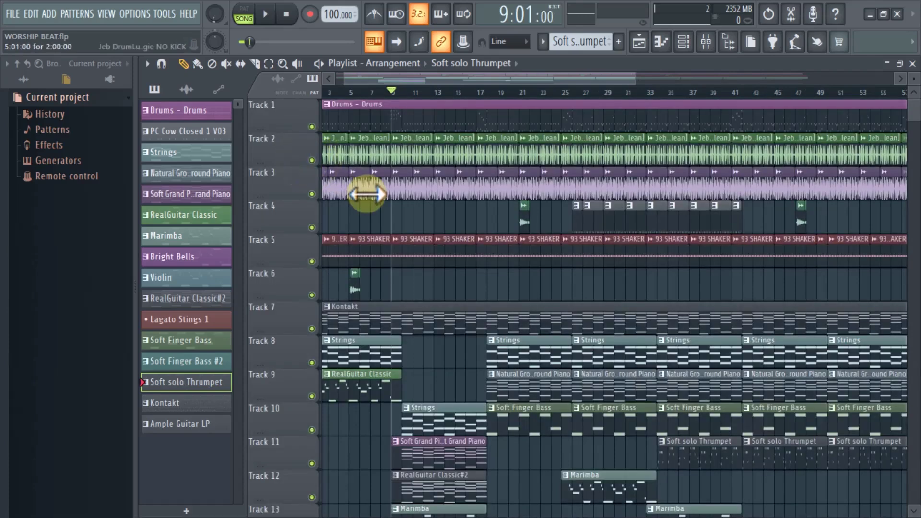
# Play the full arrangement from bar 1 and follow its clips across all the tracks down to Track 19
pyautogui.scroll(-3, 435, 204)
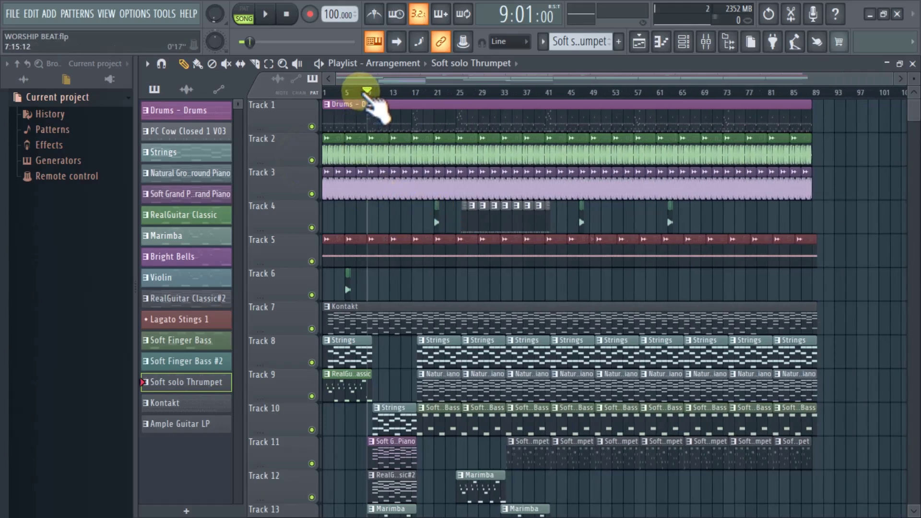
pyautogui.moveTo(366, 92); pyautogui.dragTo(288, 93)
pyautogui.press('space')
pyautogui.scroll(-3, 438, 211)
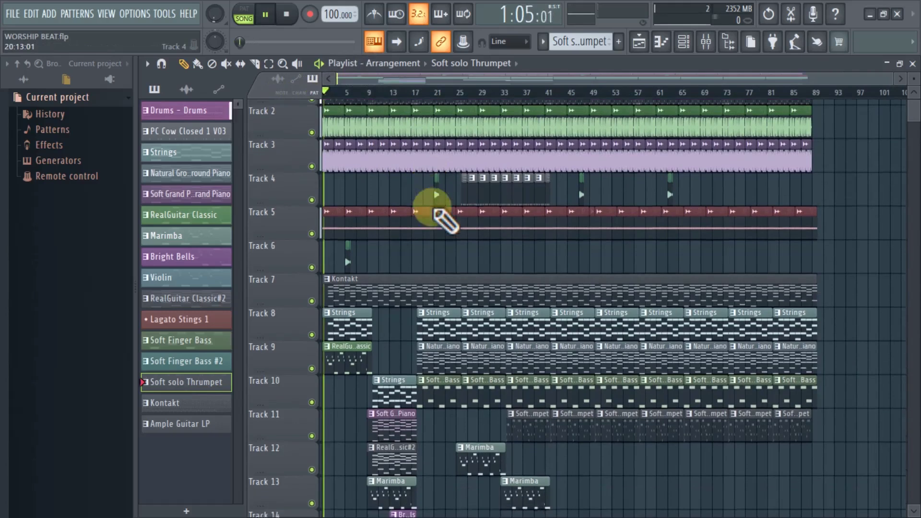
pyautogui.scroll(-1, 437, 213)
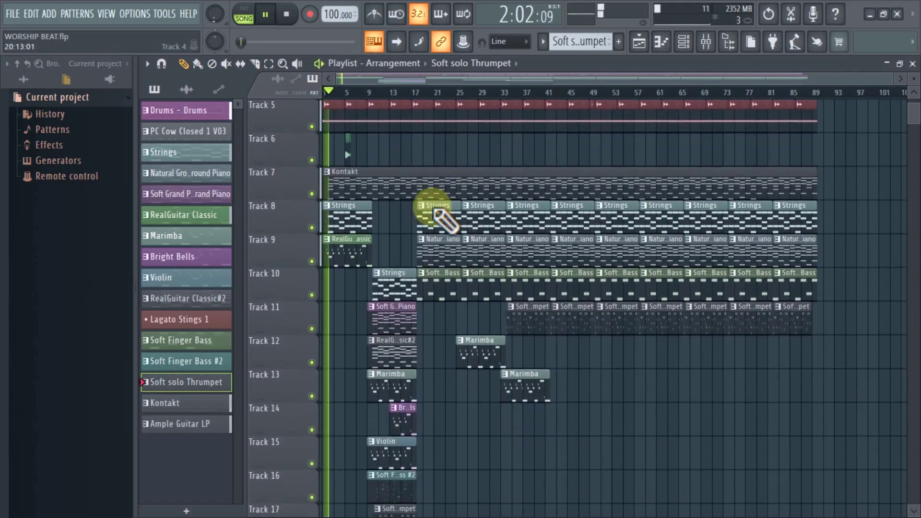
pyautogui.scroll(-3, 446, 203)
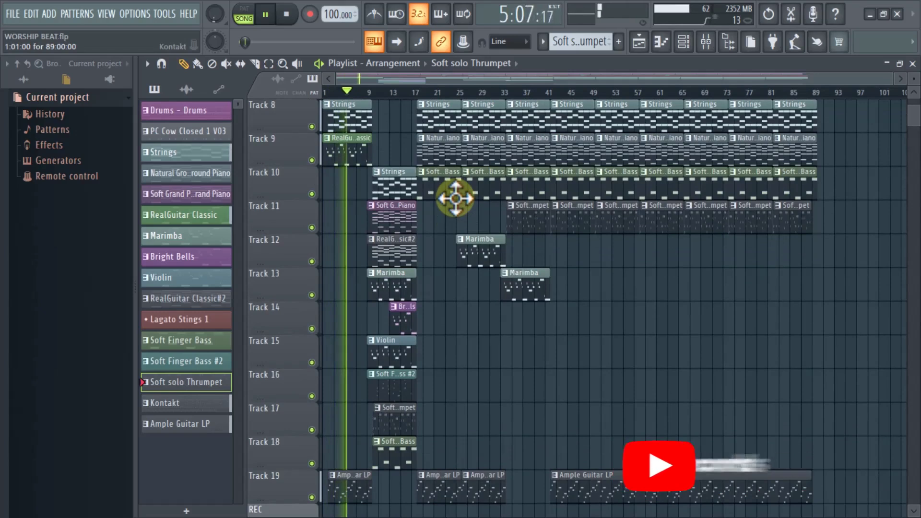
pyautogui.scroll(2, 455, 198)
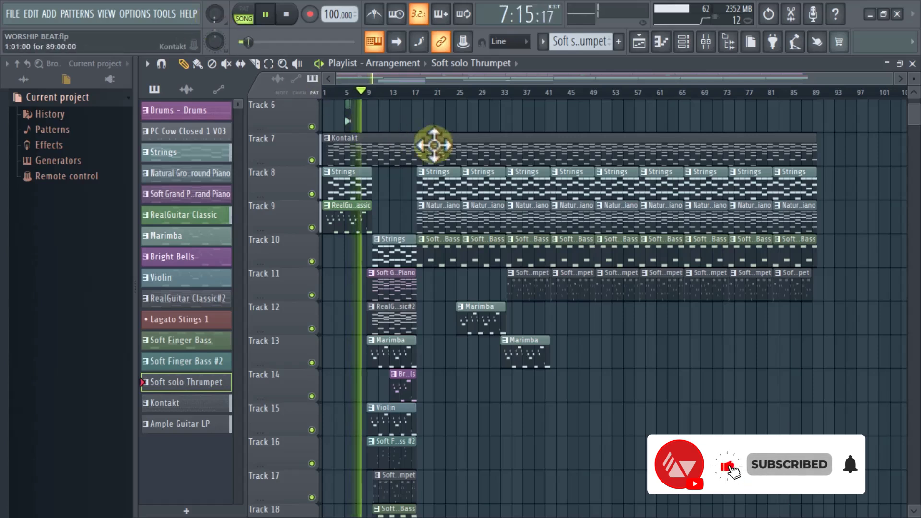
pyautogui.scroll(-3, 643, 243)
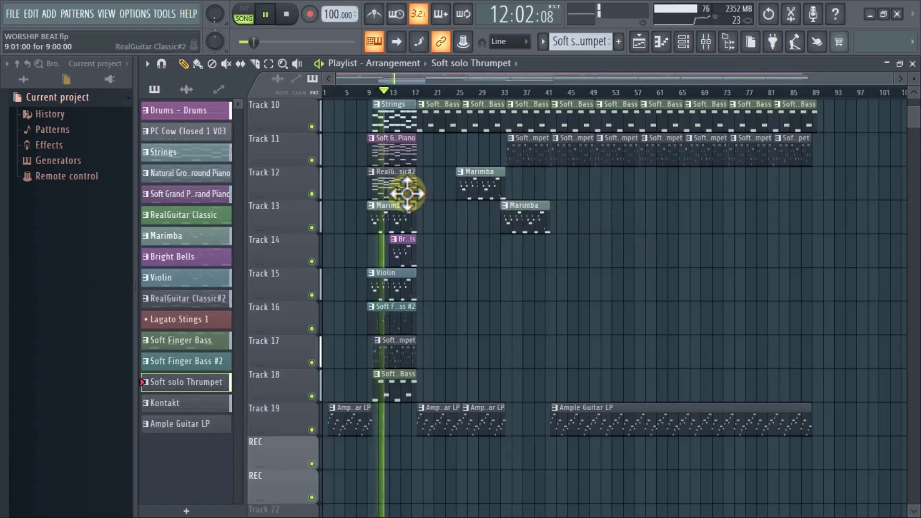
pyautogui.scroll(3, 402, 191)
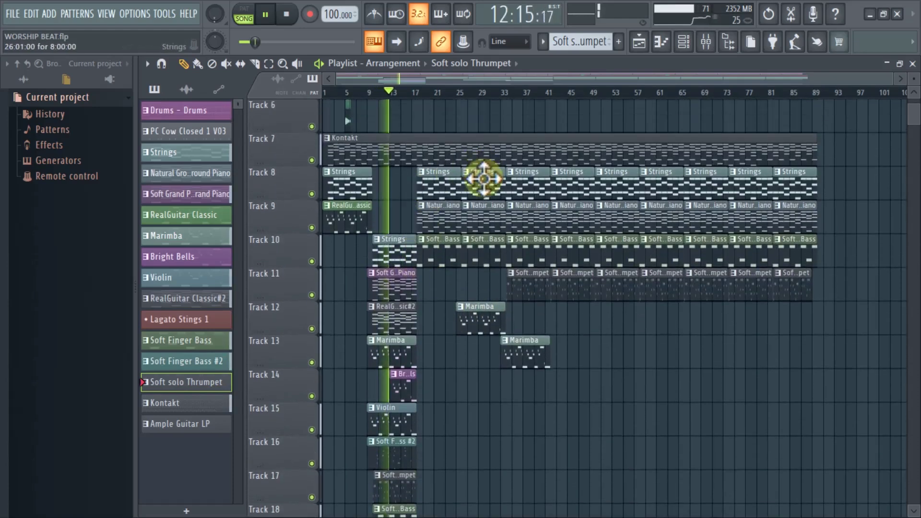
pyautogui.scroll(3, 462, 185)
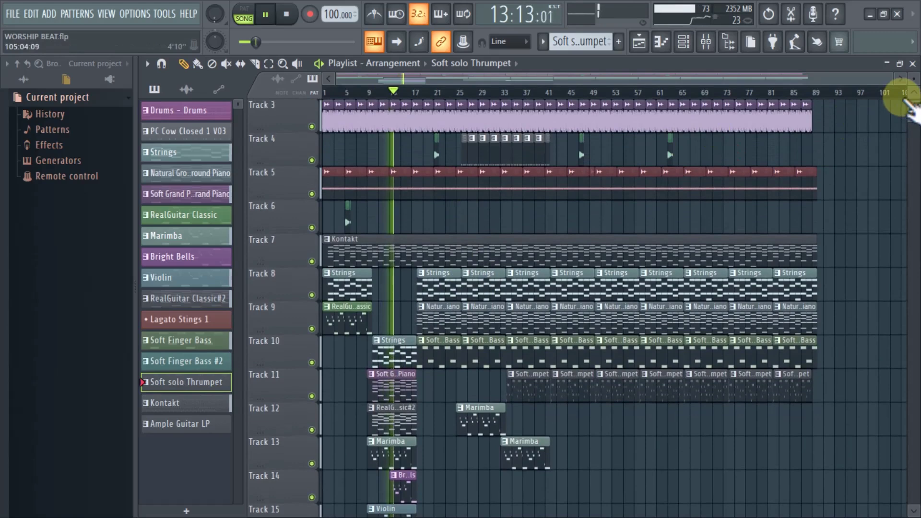
# Shrink the playlist track height until Tracks 4 to 19 fit in view, and stop the full-song playback
pyautogui.scroll(-1, 910, 82)
pyautogui.scroll(-1, 909, 82)
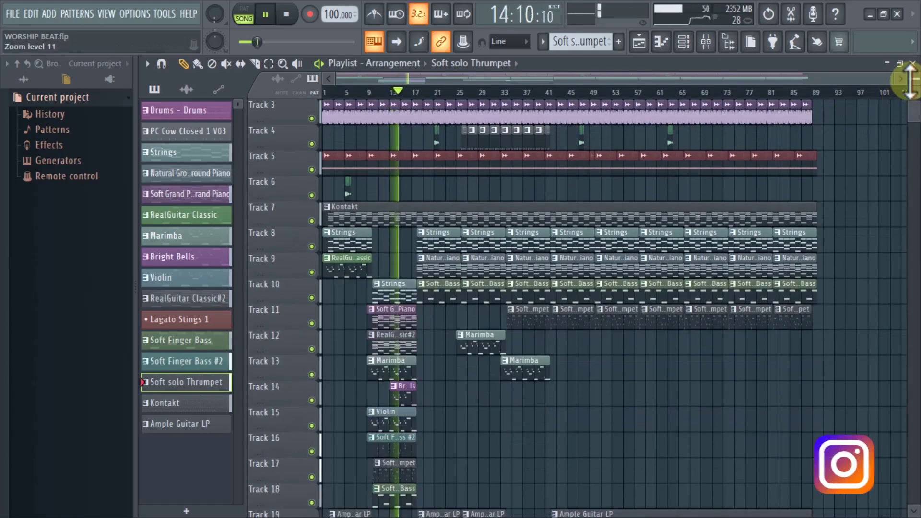
pyautogui.scroll(-1, 910, 82)
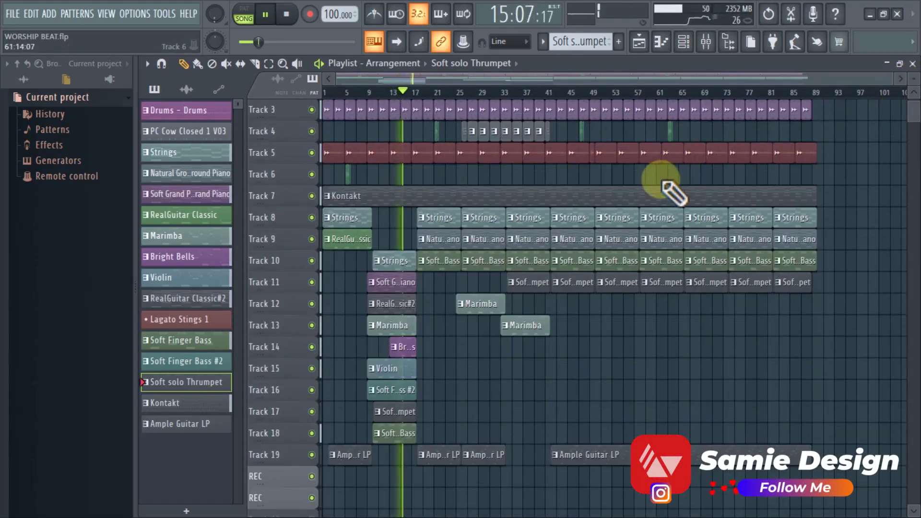
pyautogui.scroll(-1, 674, 191)
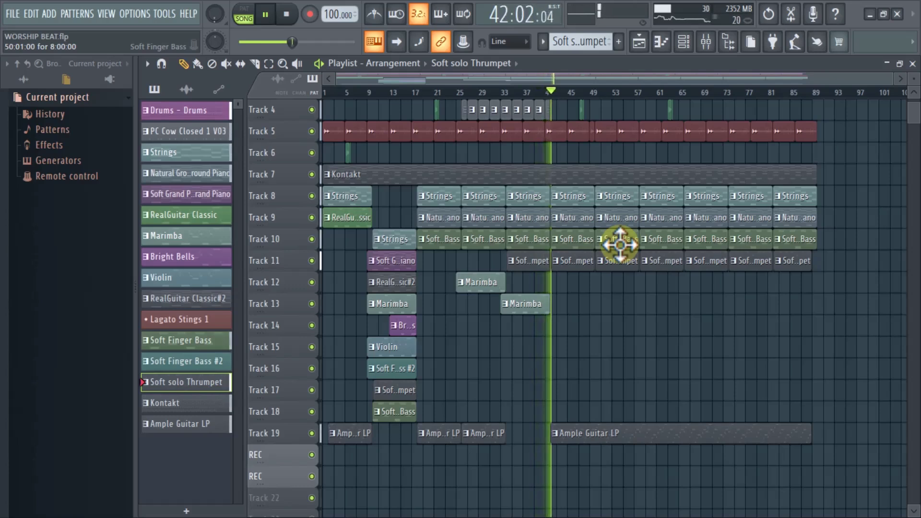
pyautogui.press('space')
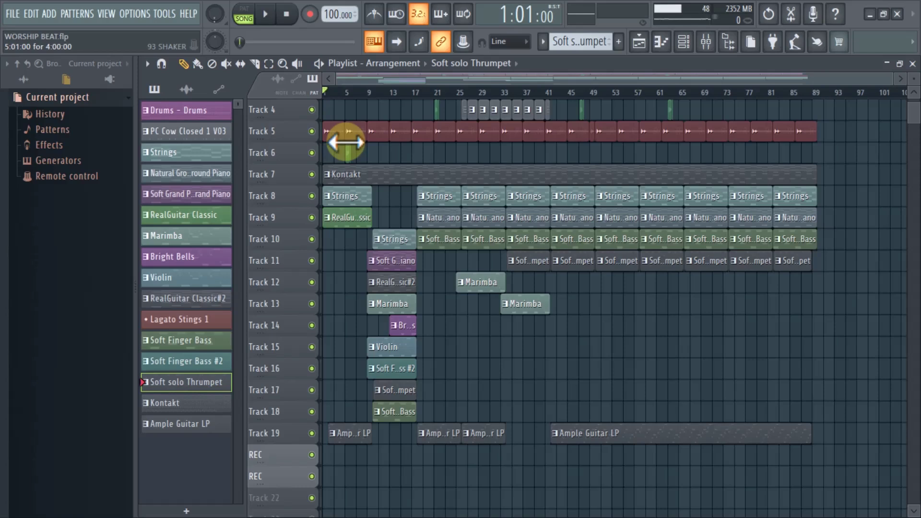